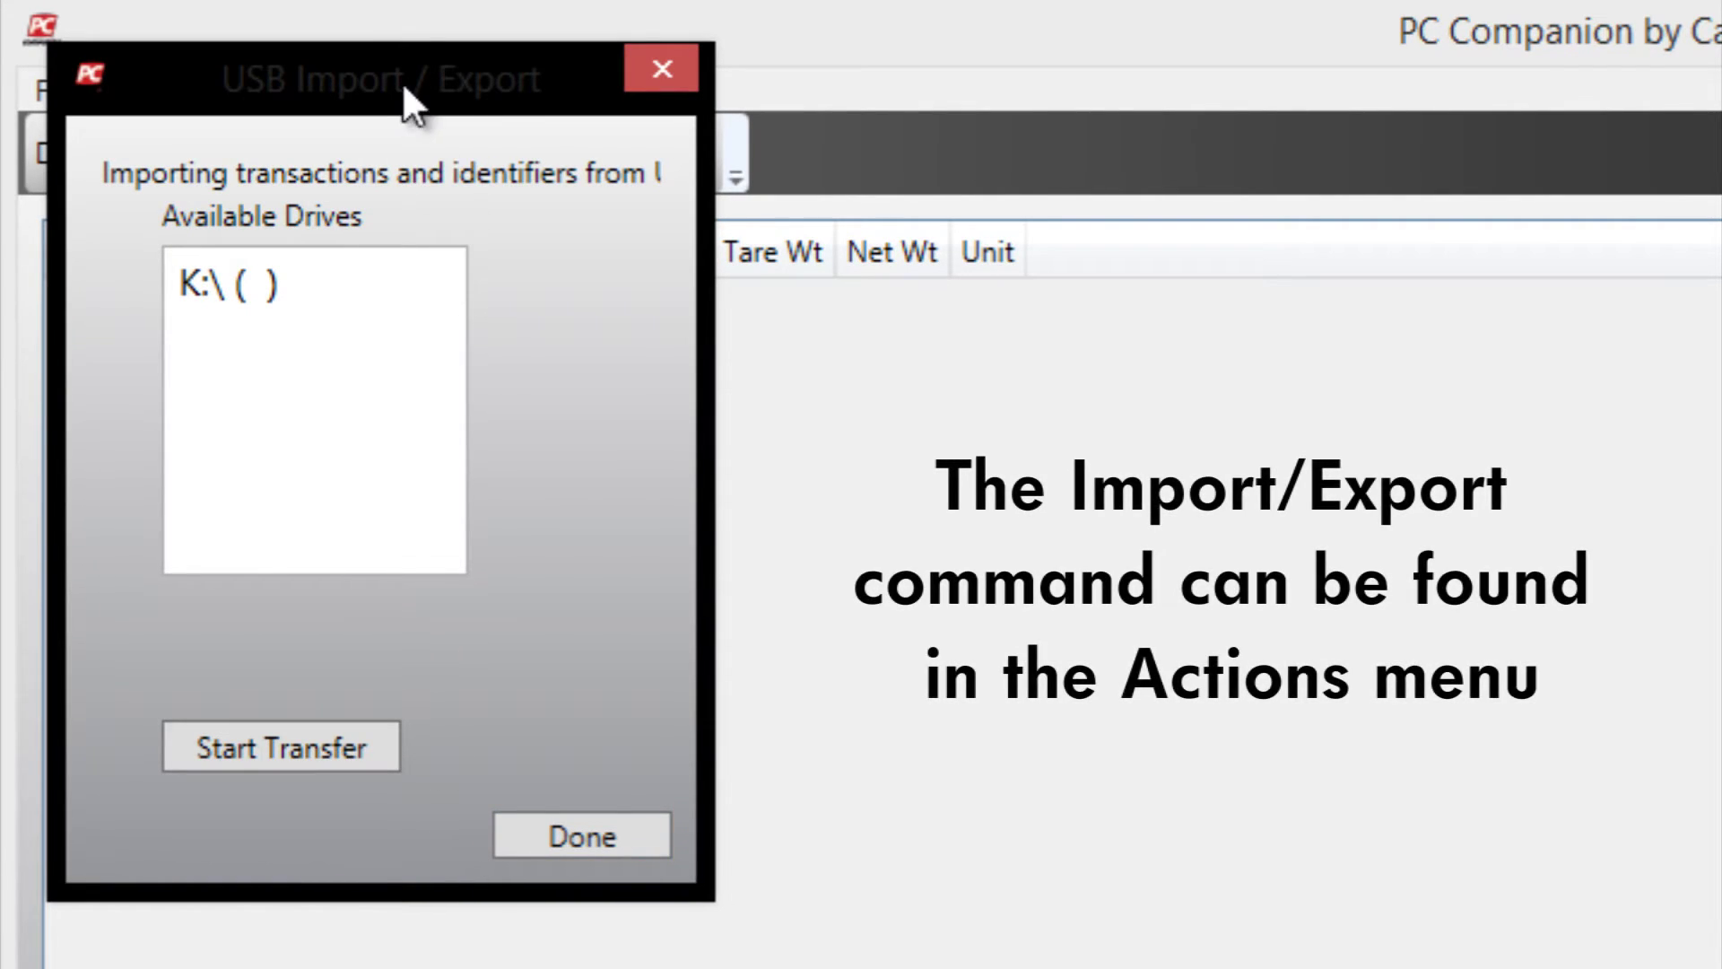
- Reopen Import From USB and start the transfer from drive K:\
left_click(652, 83)
left_click(260, 89)
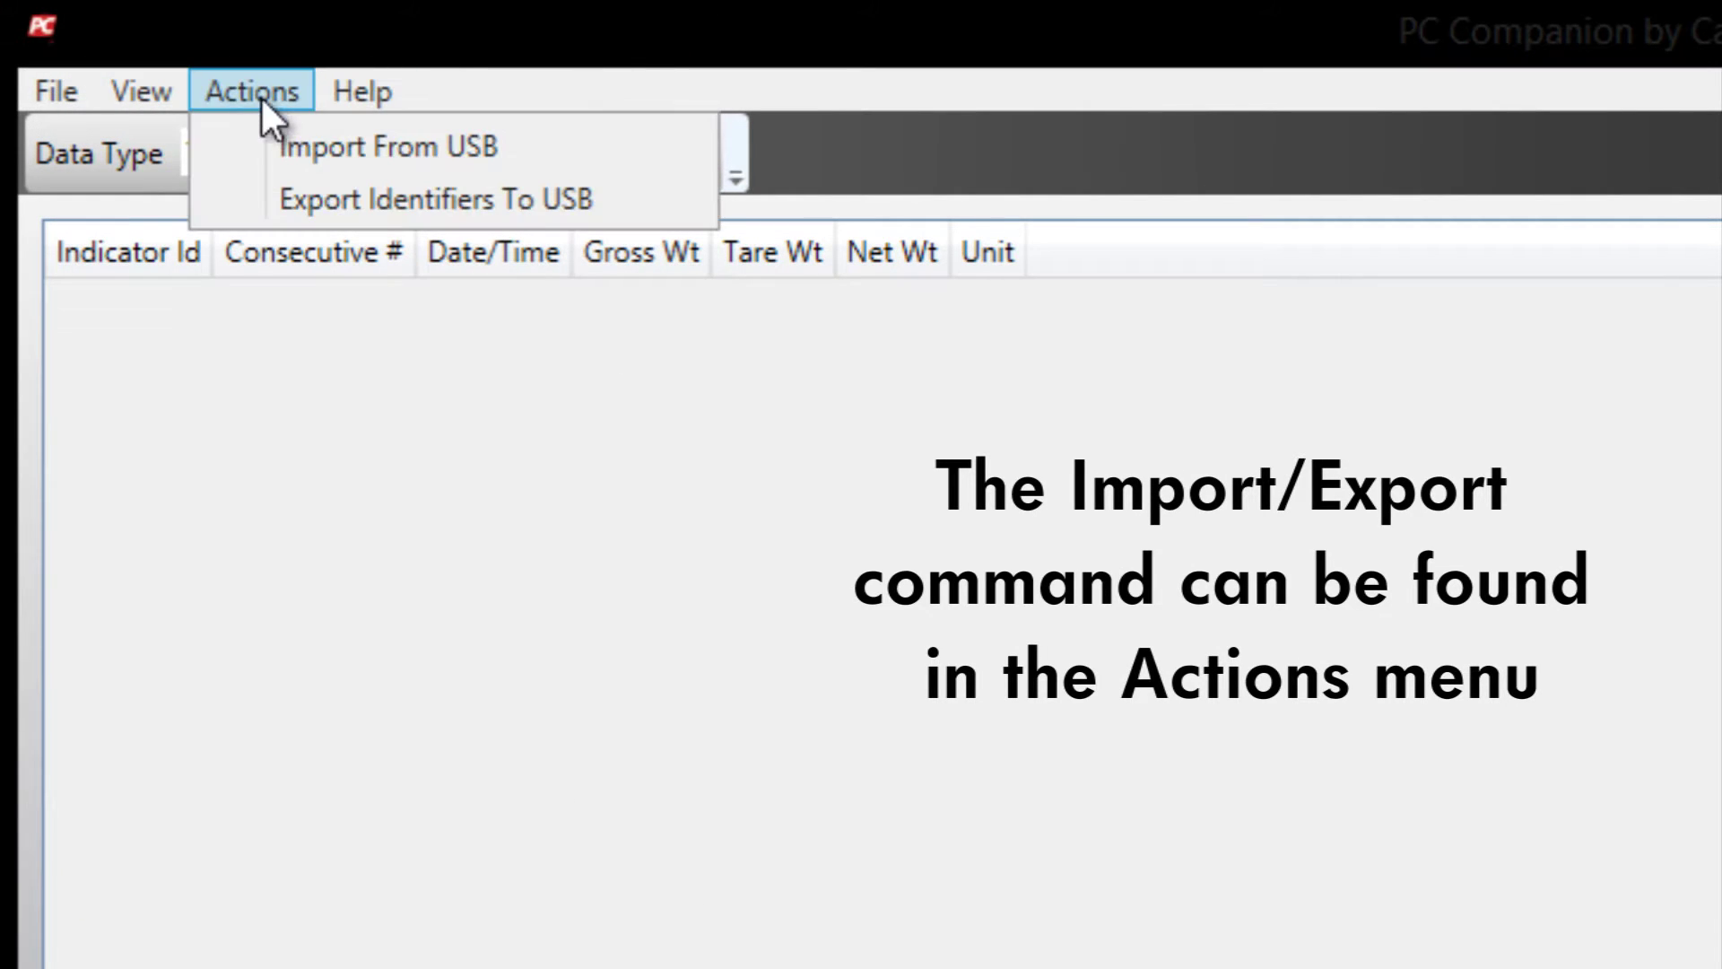
left_click(280, 147)
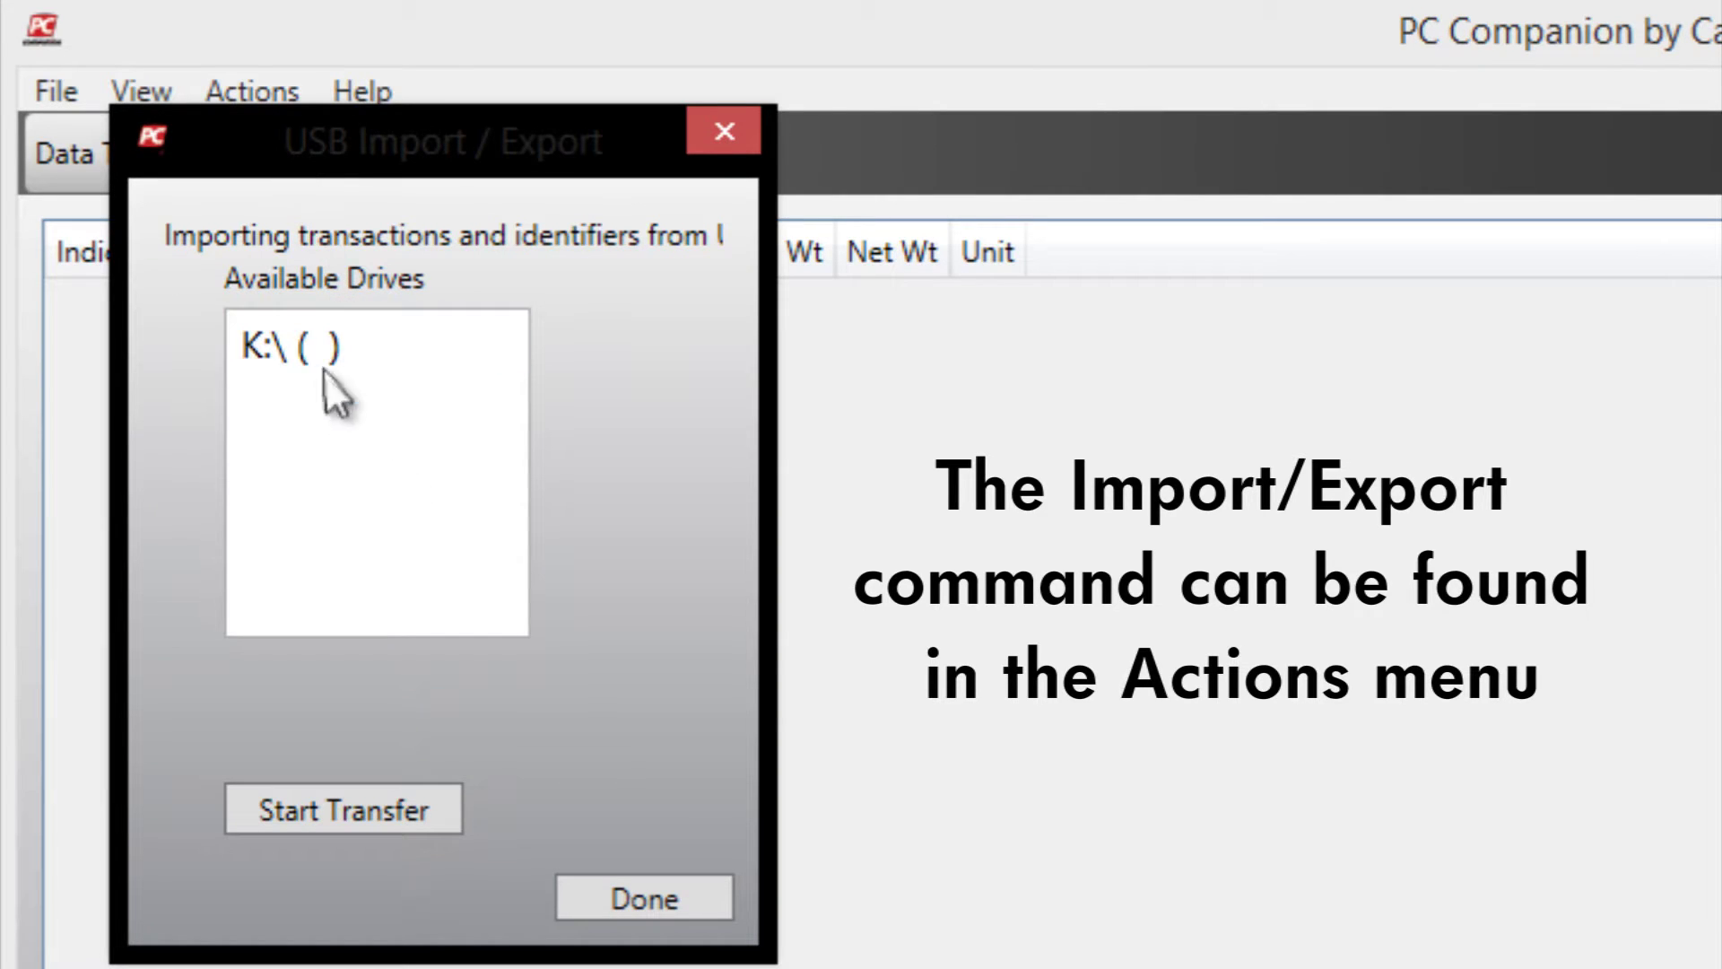
left_click(320, 347)
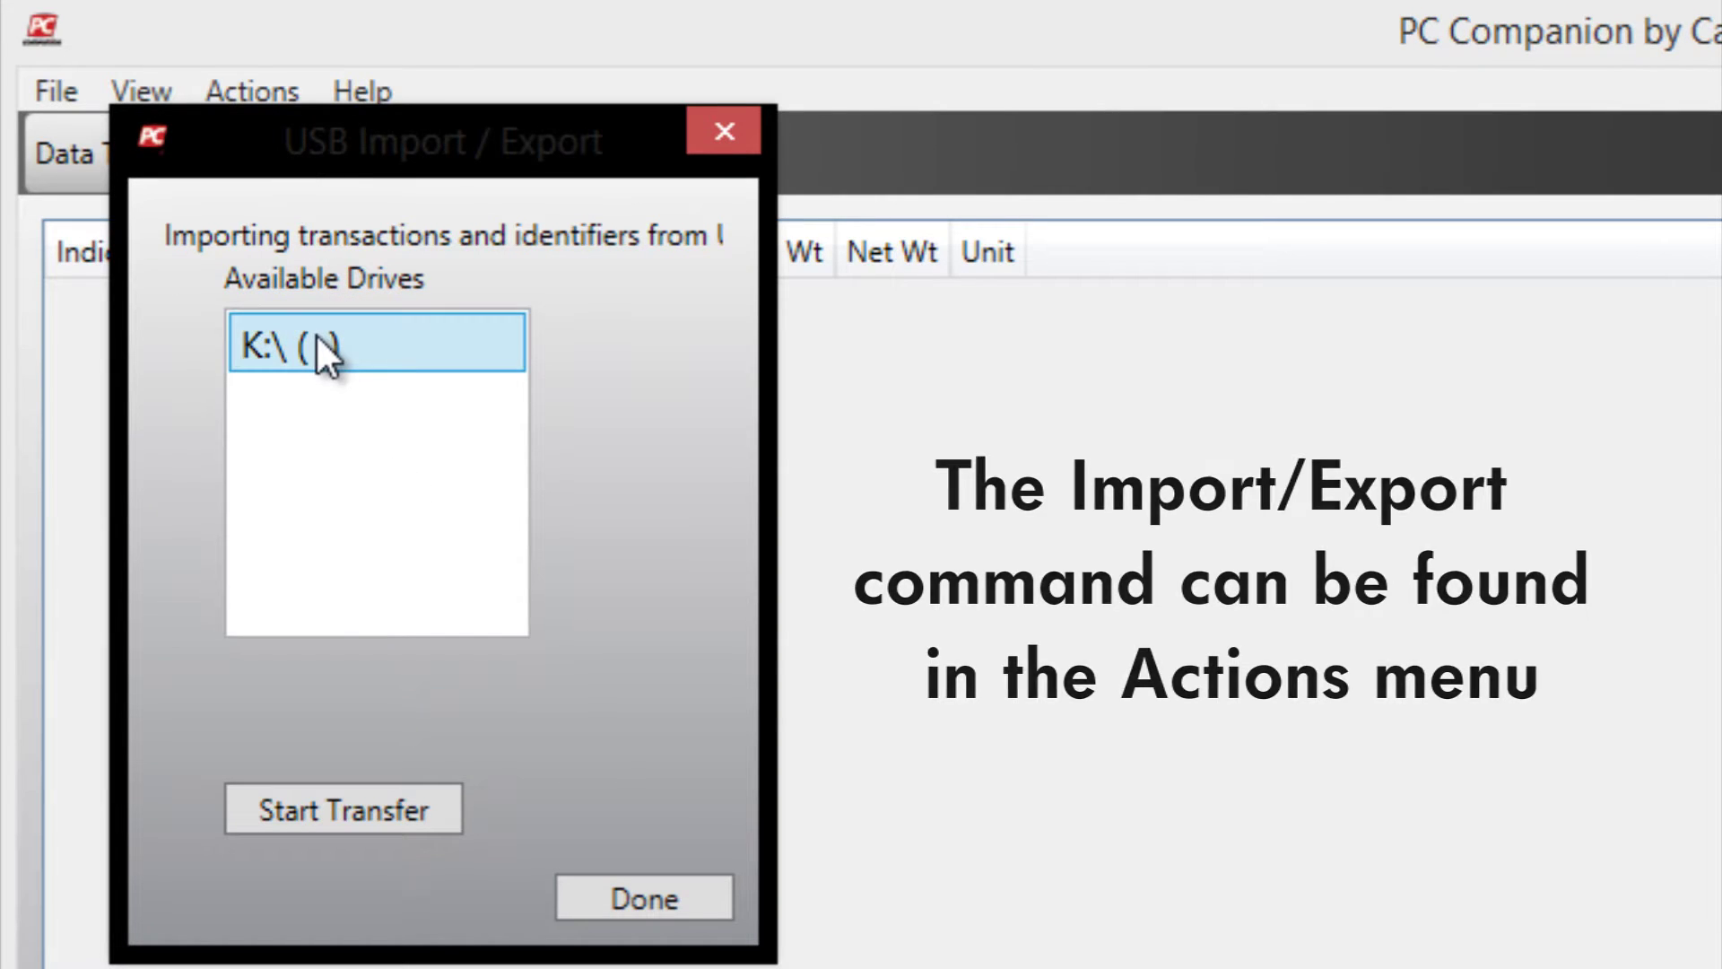
left_click(326, 810)
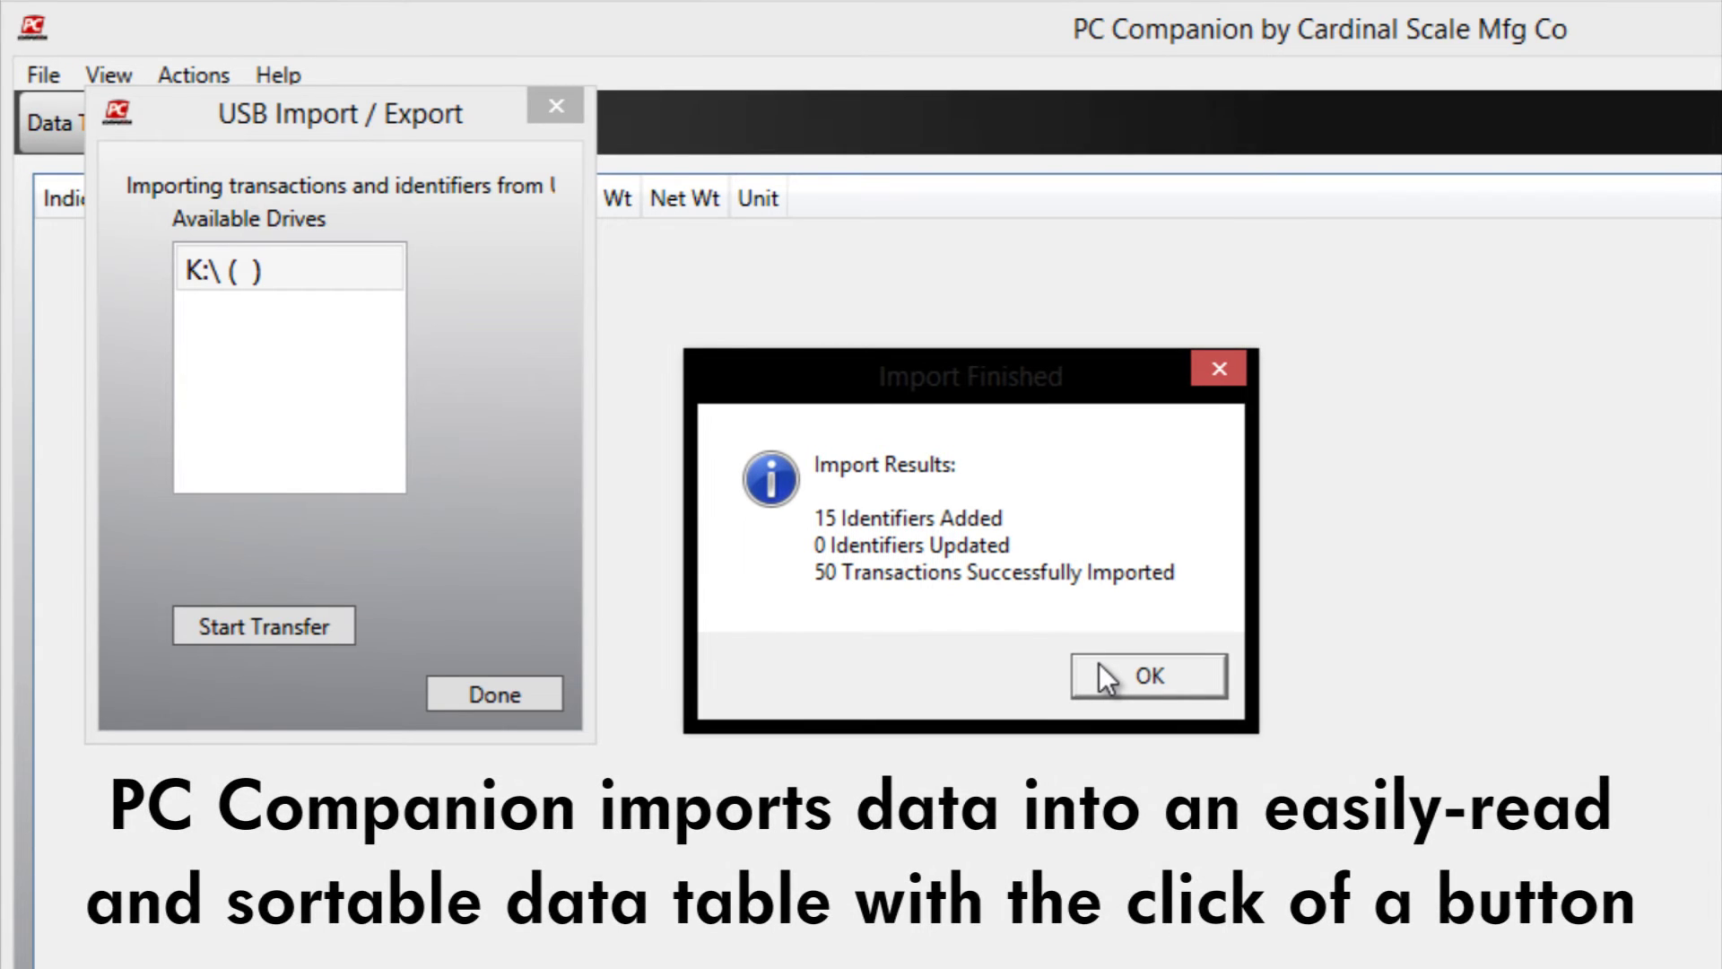
- Dismiss the import results, keep the Transactions data type, and show the column chooser
left_click(1099, 669)
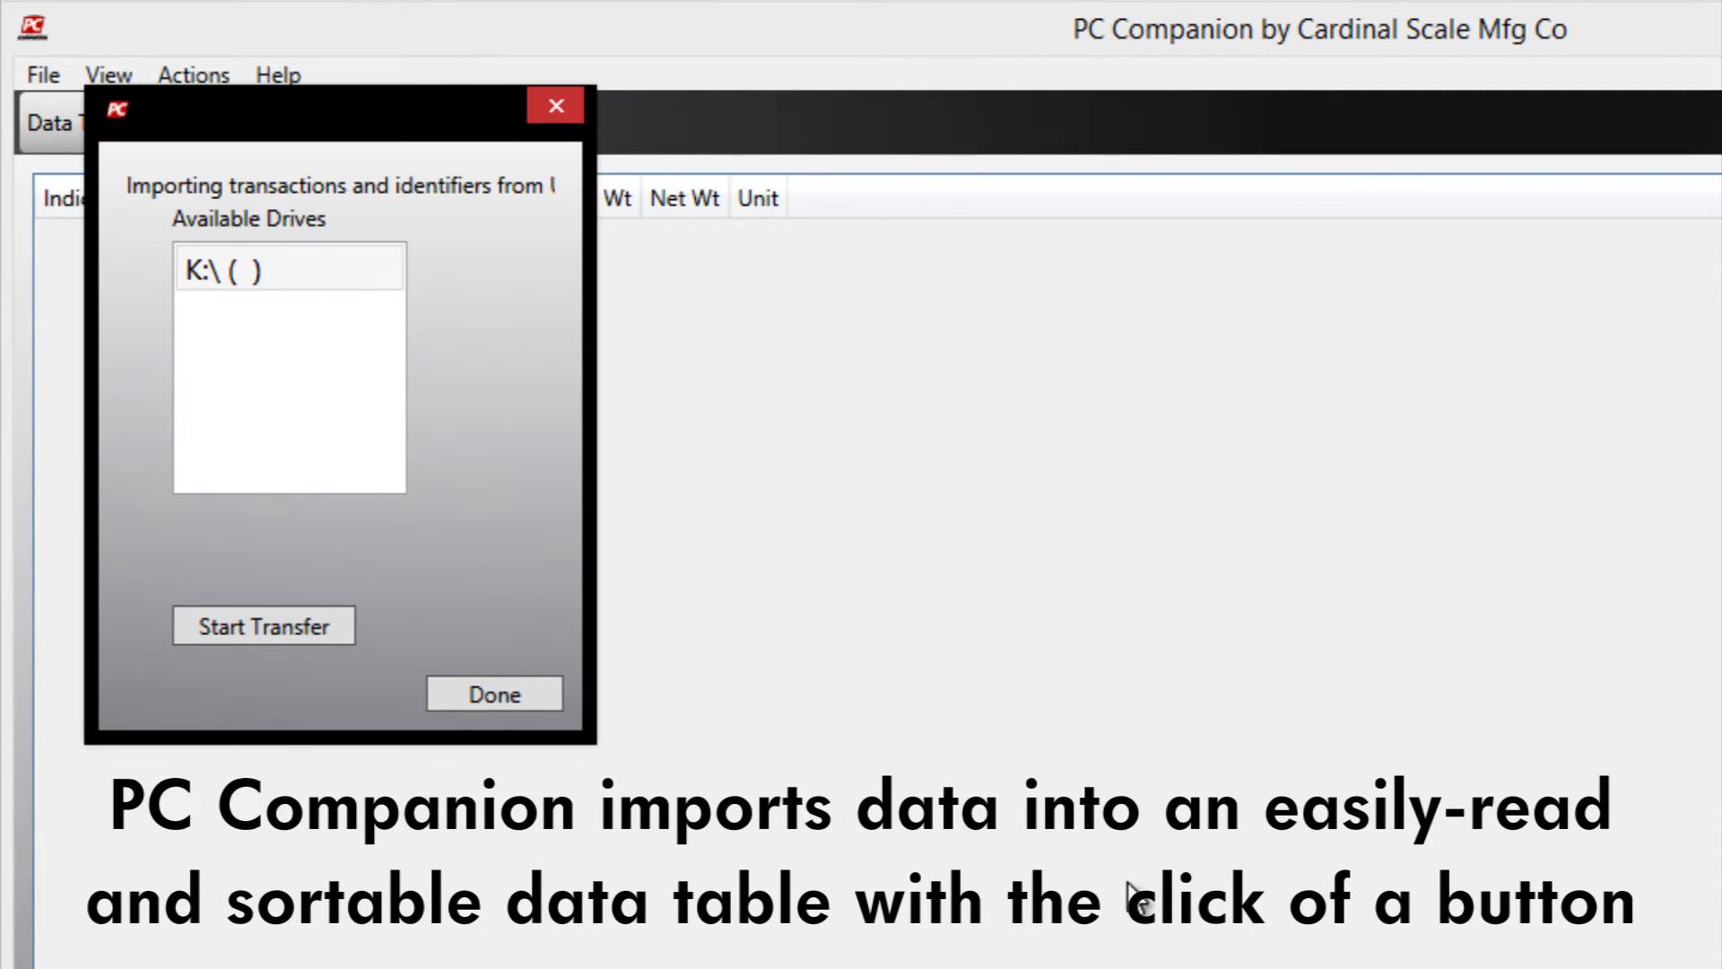
left_click(492, 695)
left_click(397, 125)
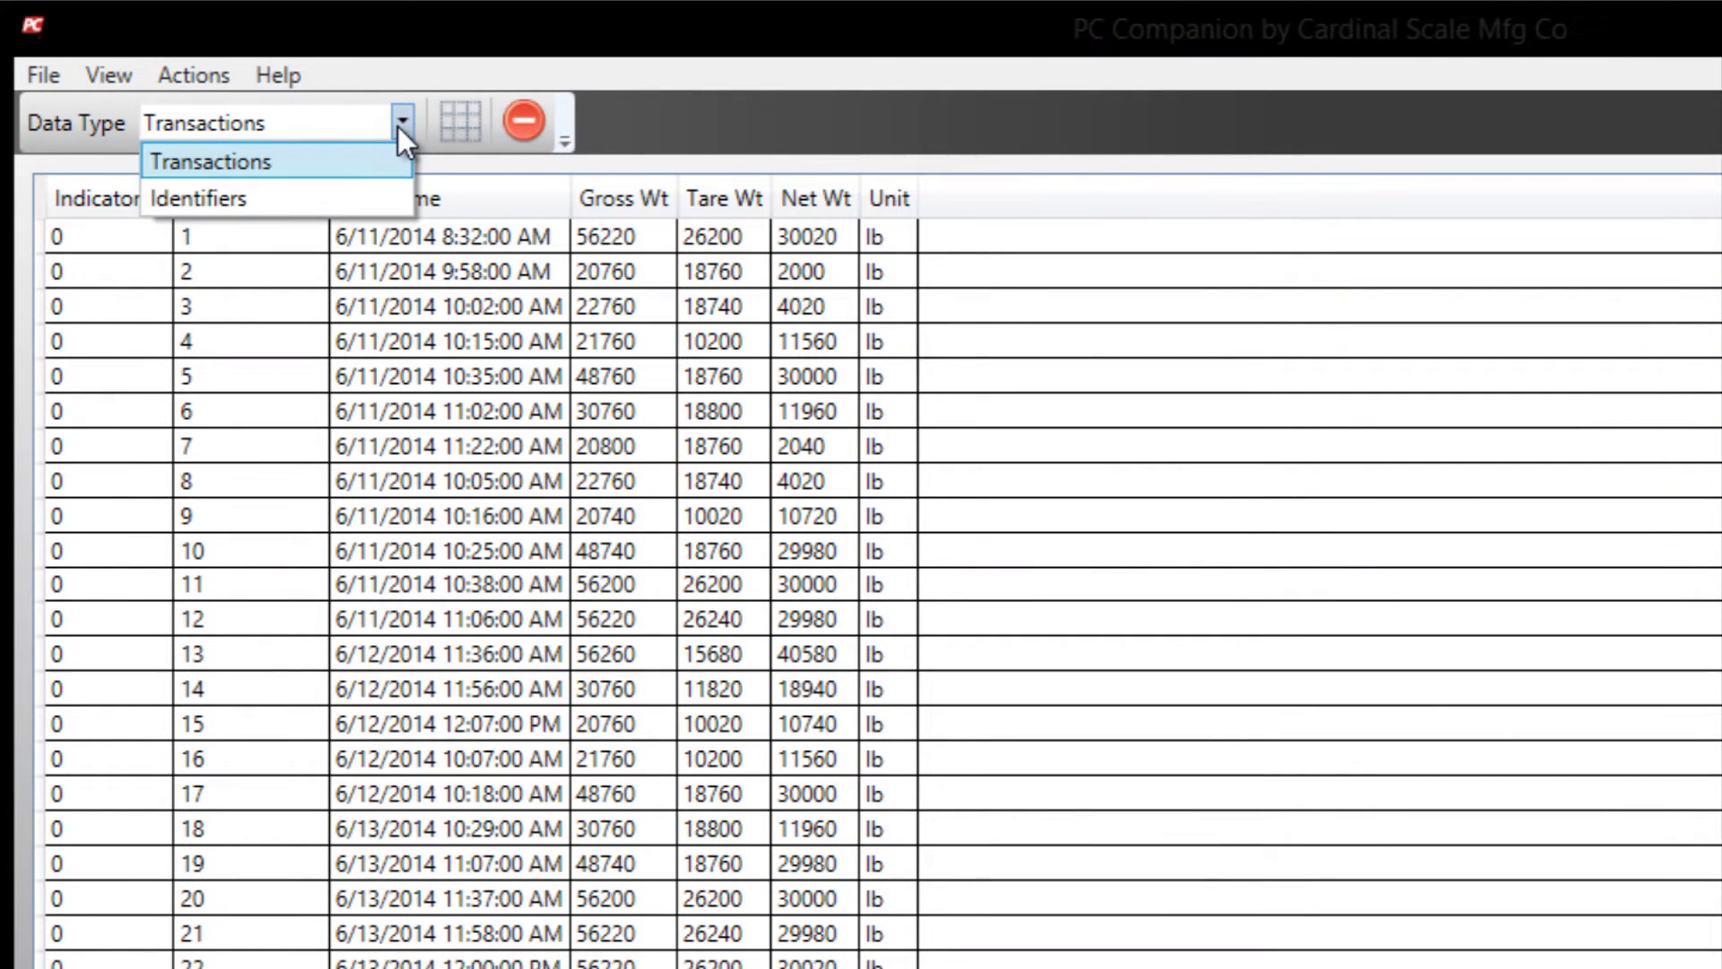
left_click(368, 173)
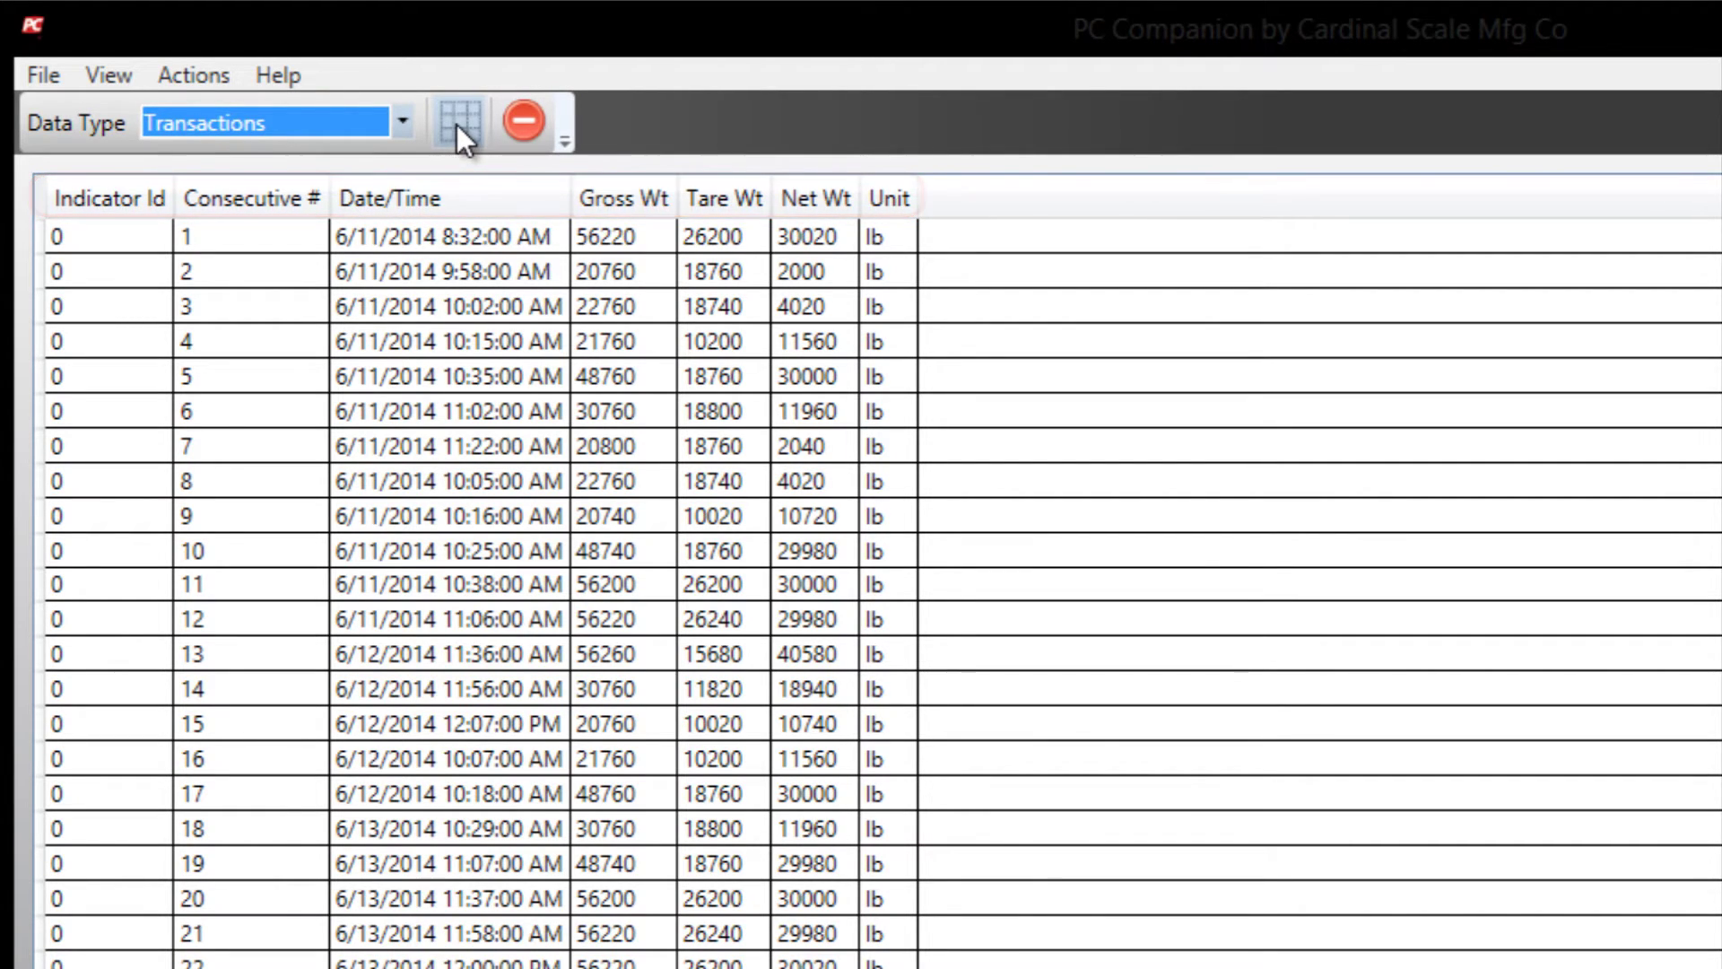
left_click(456, 126)
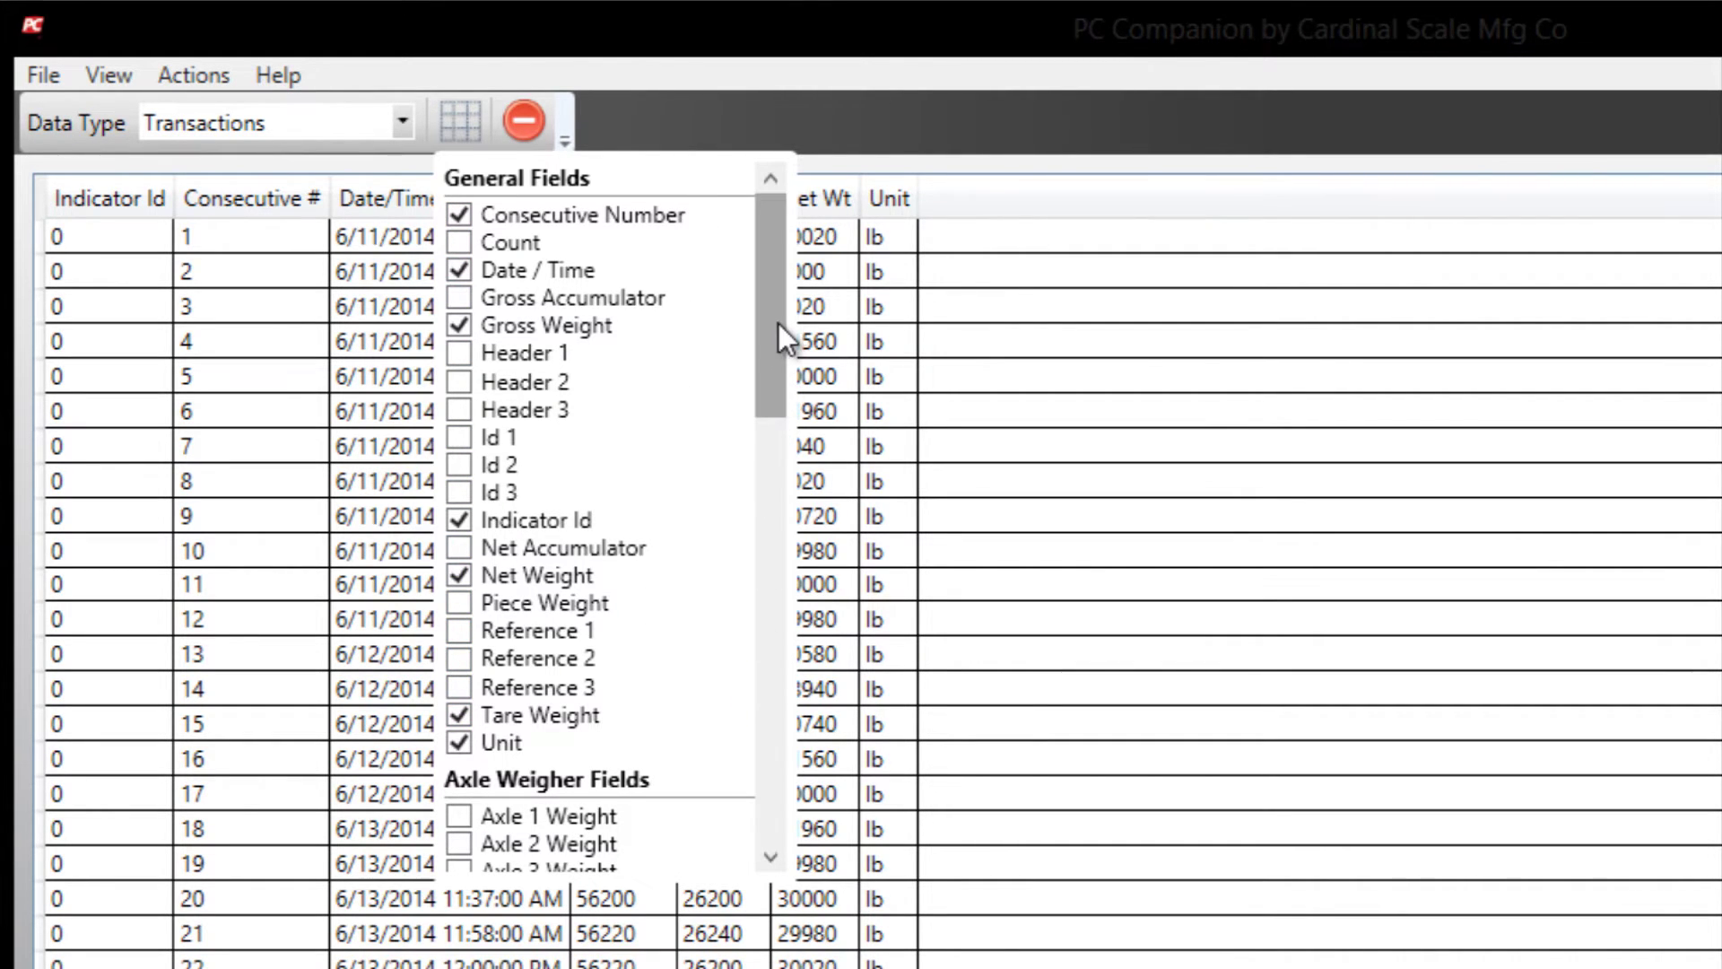
mouse_move(780, 323)
left_mouse_down()
mouse_move(752, 747)
mouse_move(778, 325)
left_mouse_up()
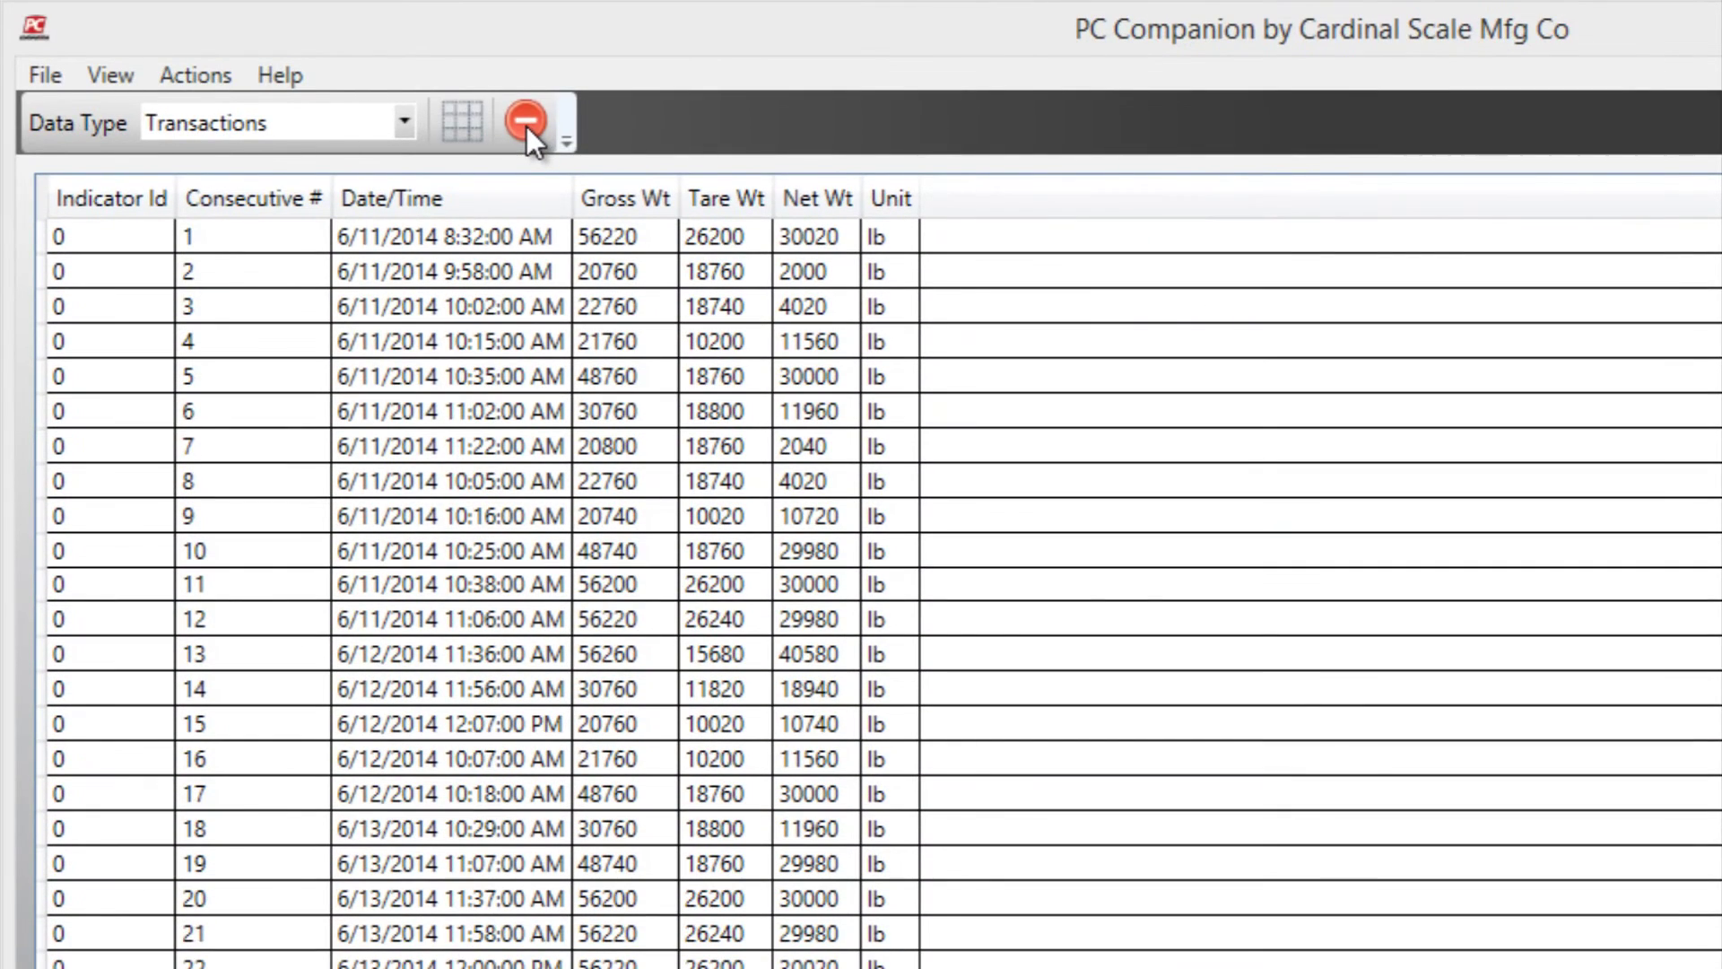
left_click(511, 235)
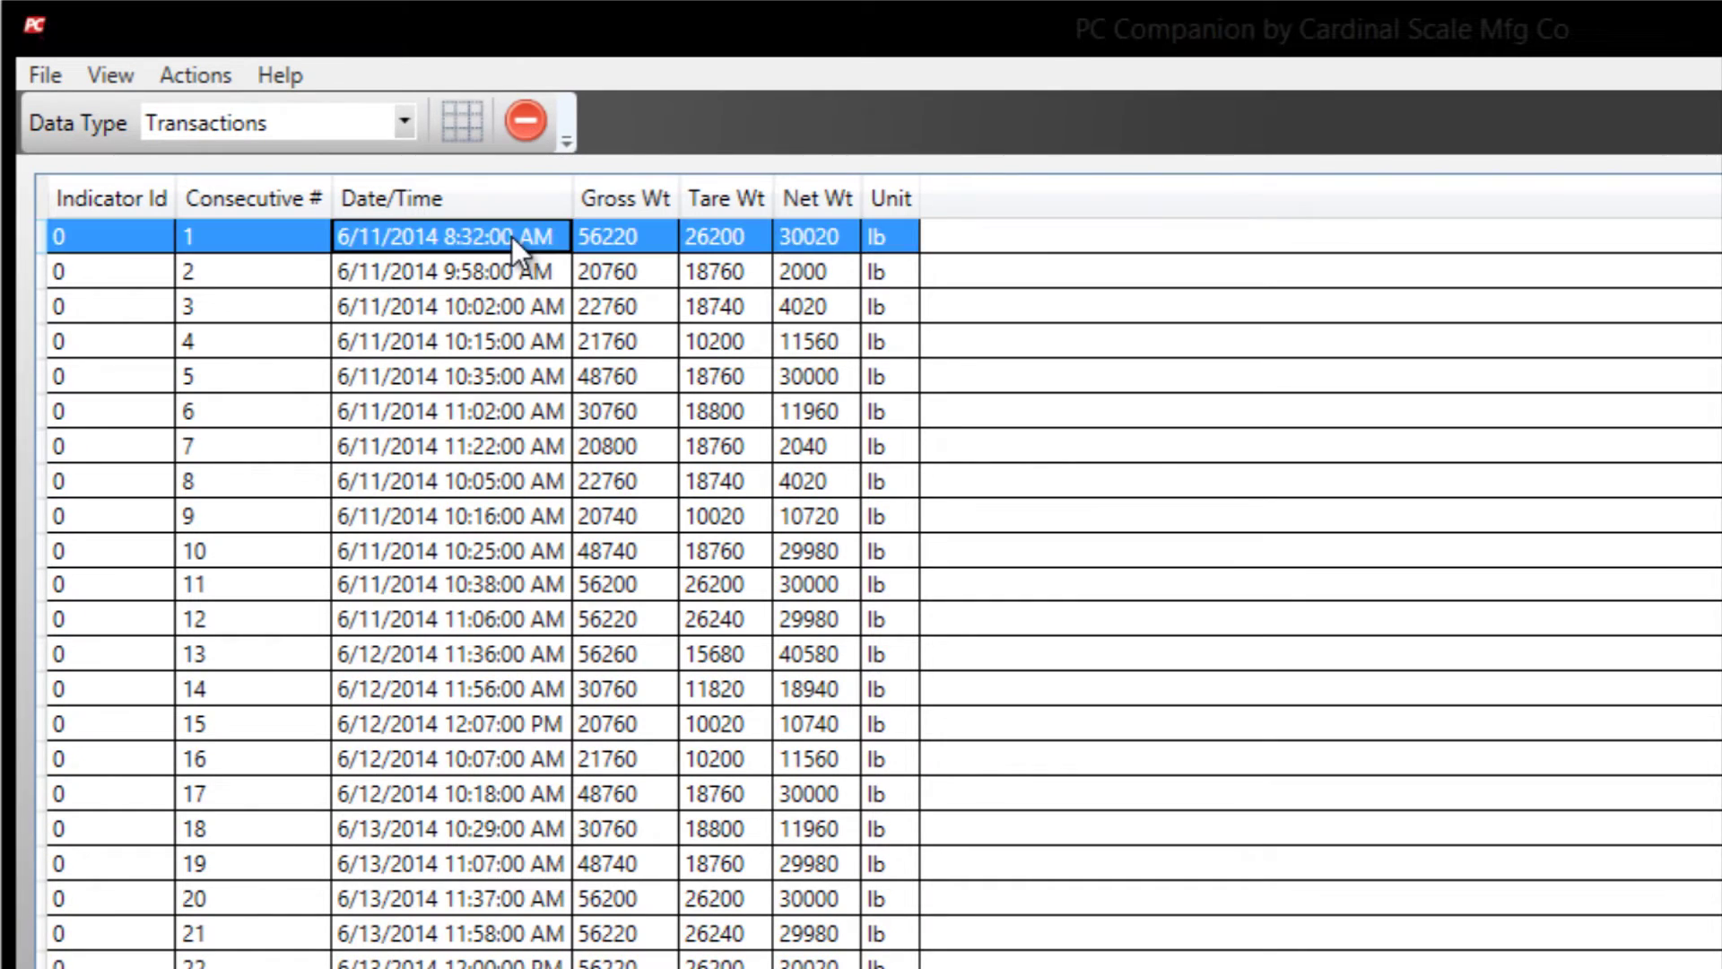
left_click(517, 337, "ctrl")
left_click(512, 446, "ctrl")
left_click(491, 548, "ctrl")
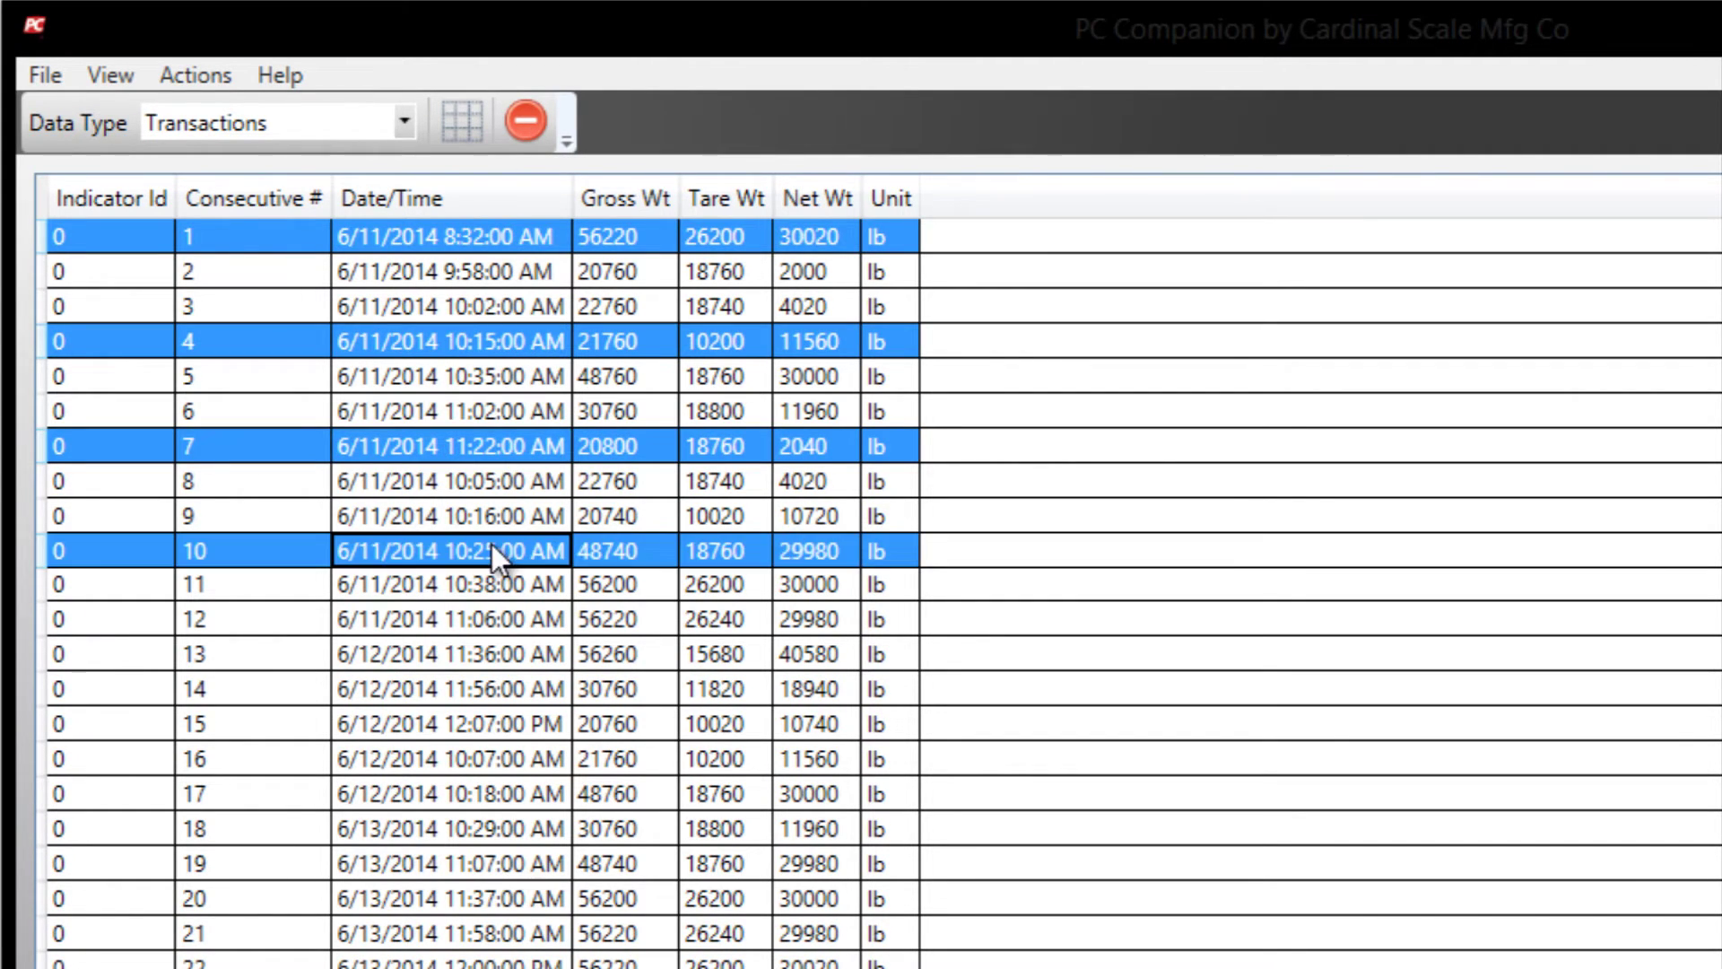
left_click(492, 583, "ctrl")
left_click(490, 620, "ctrl")
left_click(474, 759, "ctrl")
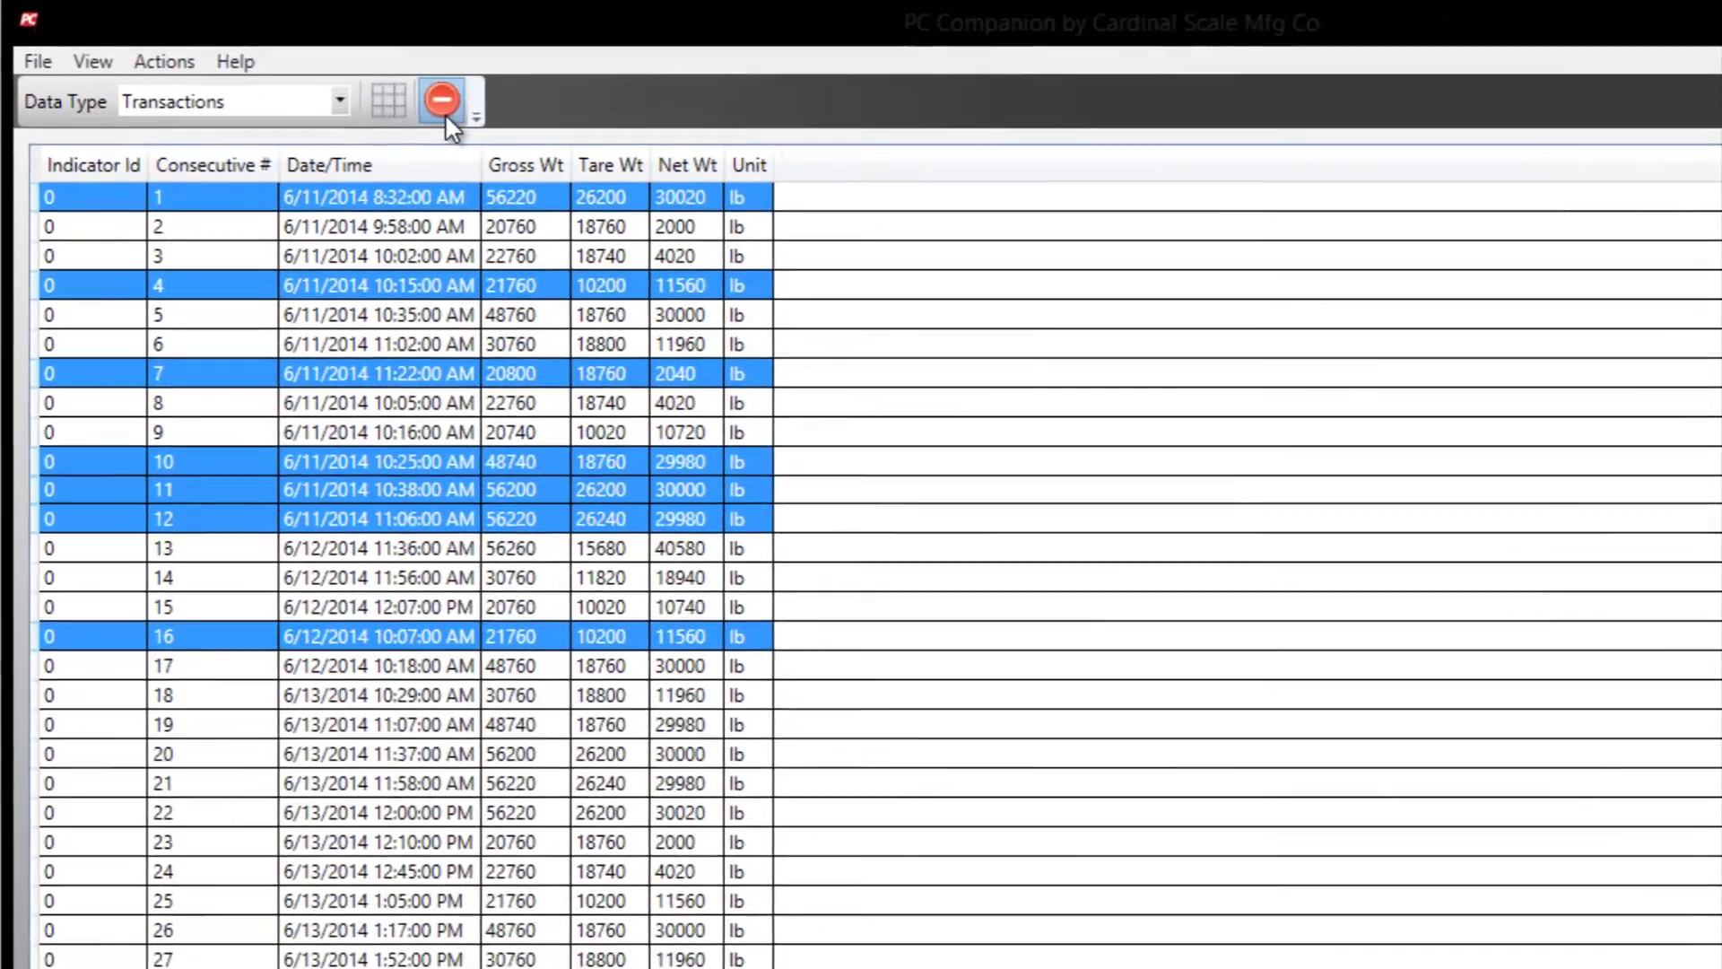
left_click(527, 132)
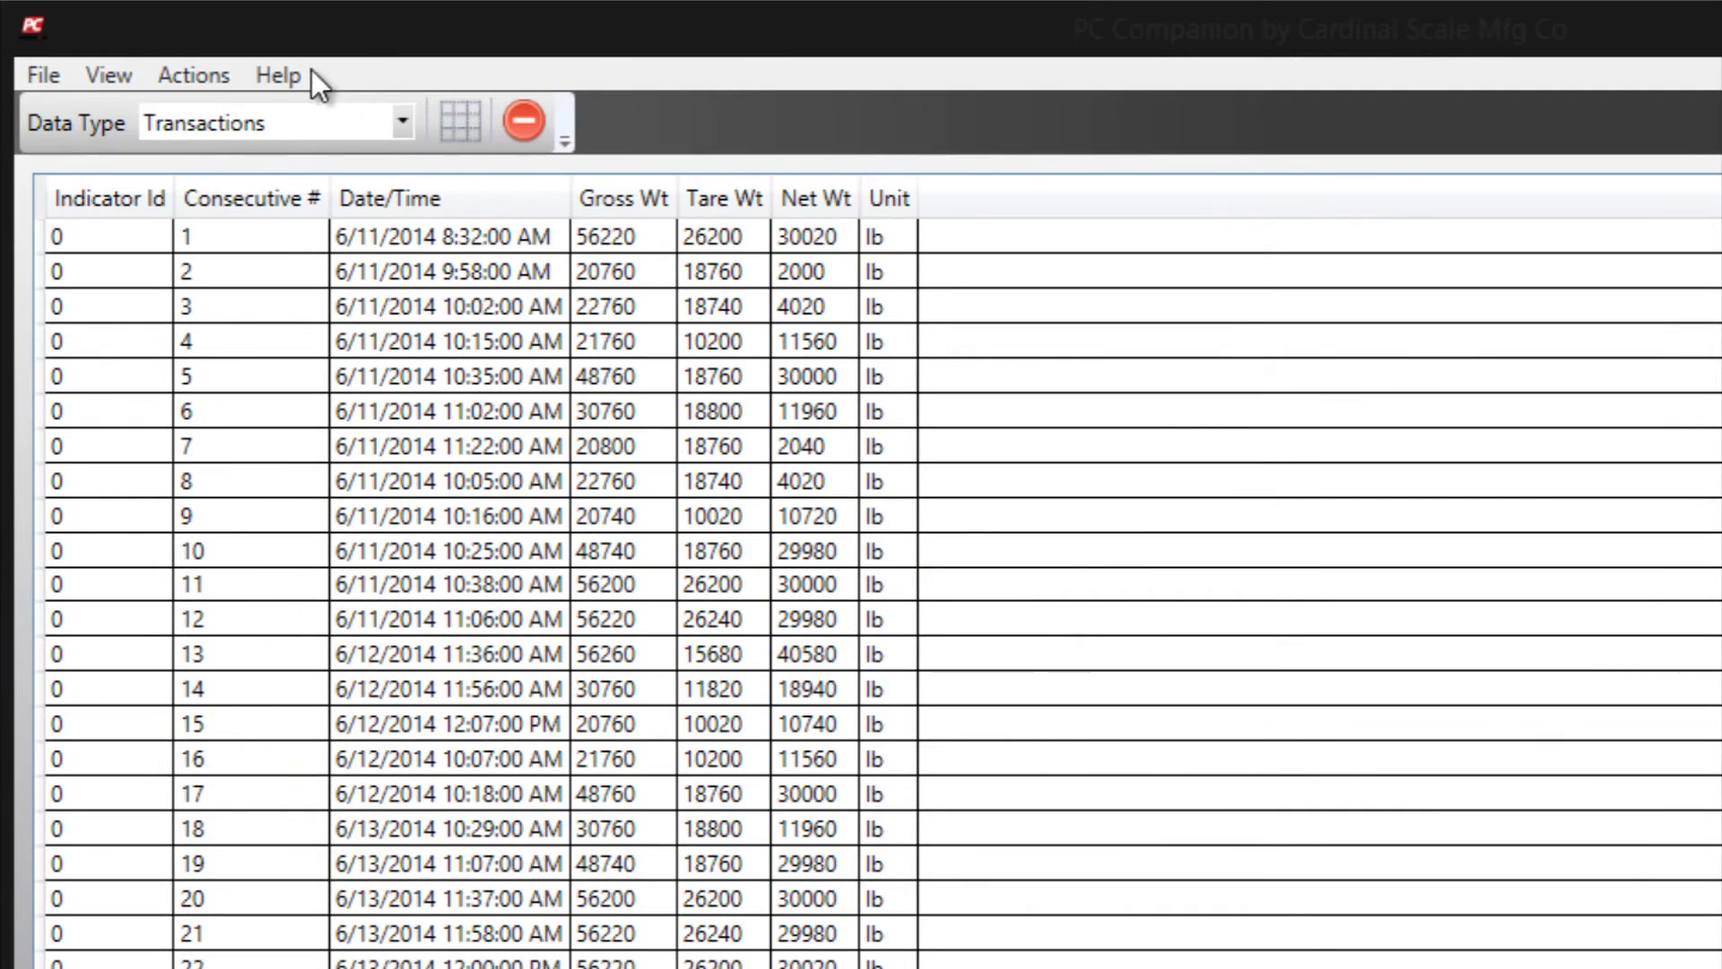
left_click(117, 80)
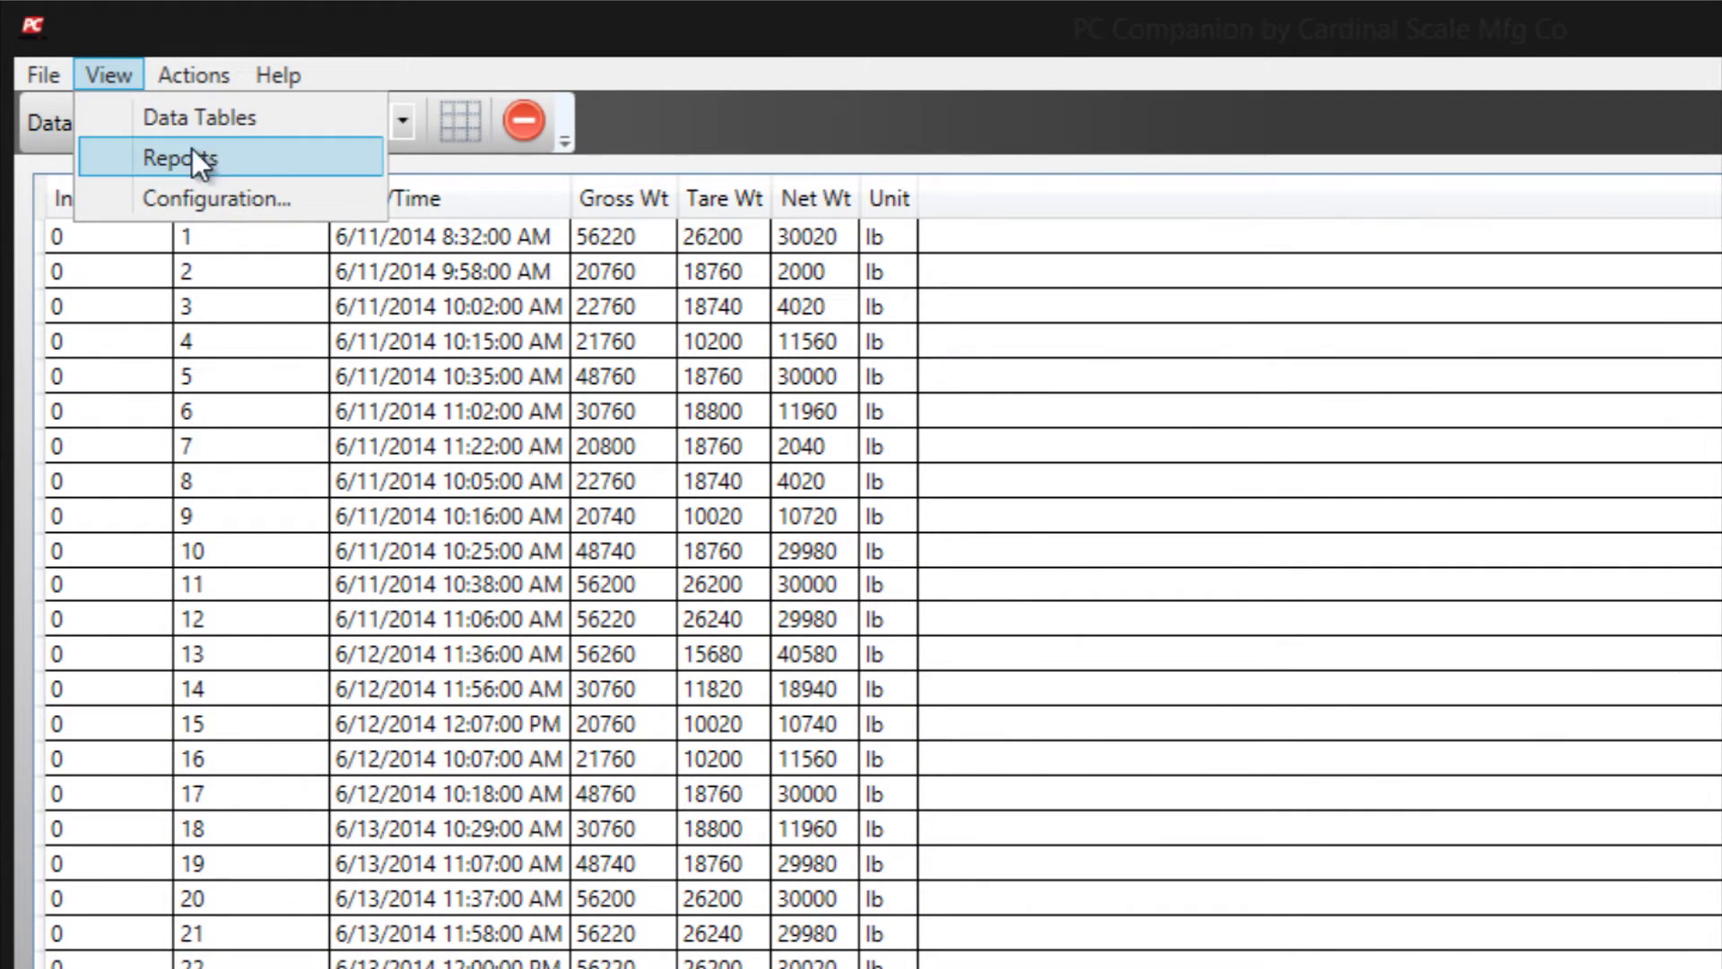
- Select Simple Transaction Log.rpt under View > Reports, keeping units in lb
left_click(311, 168)
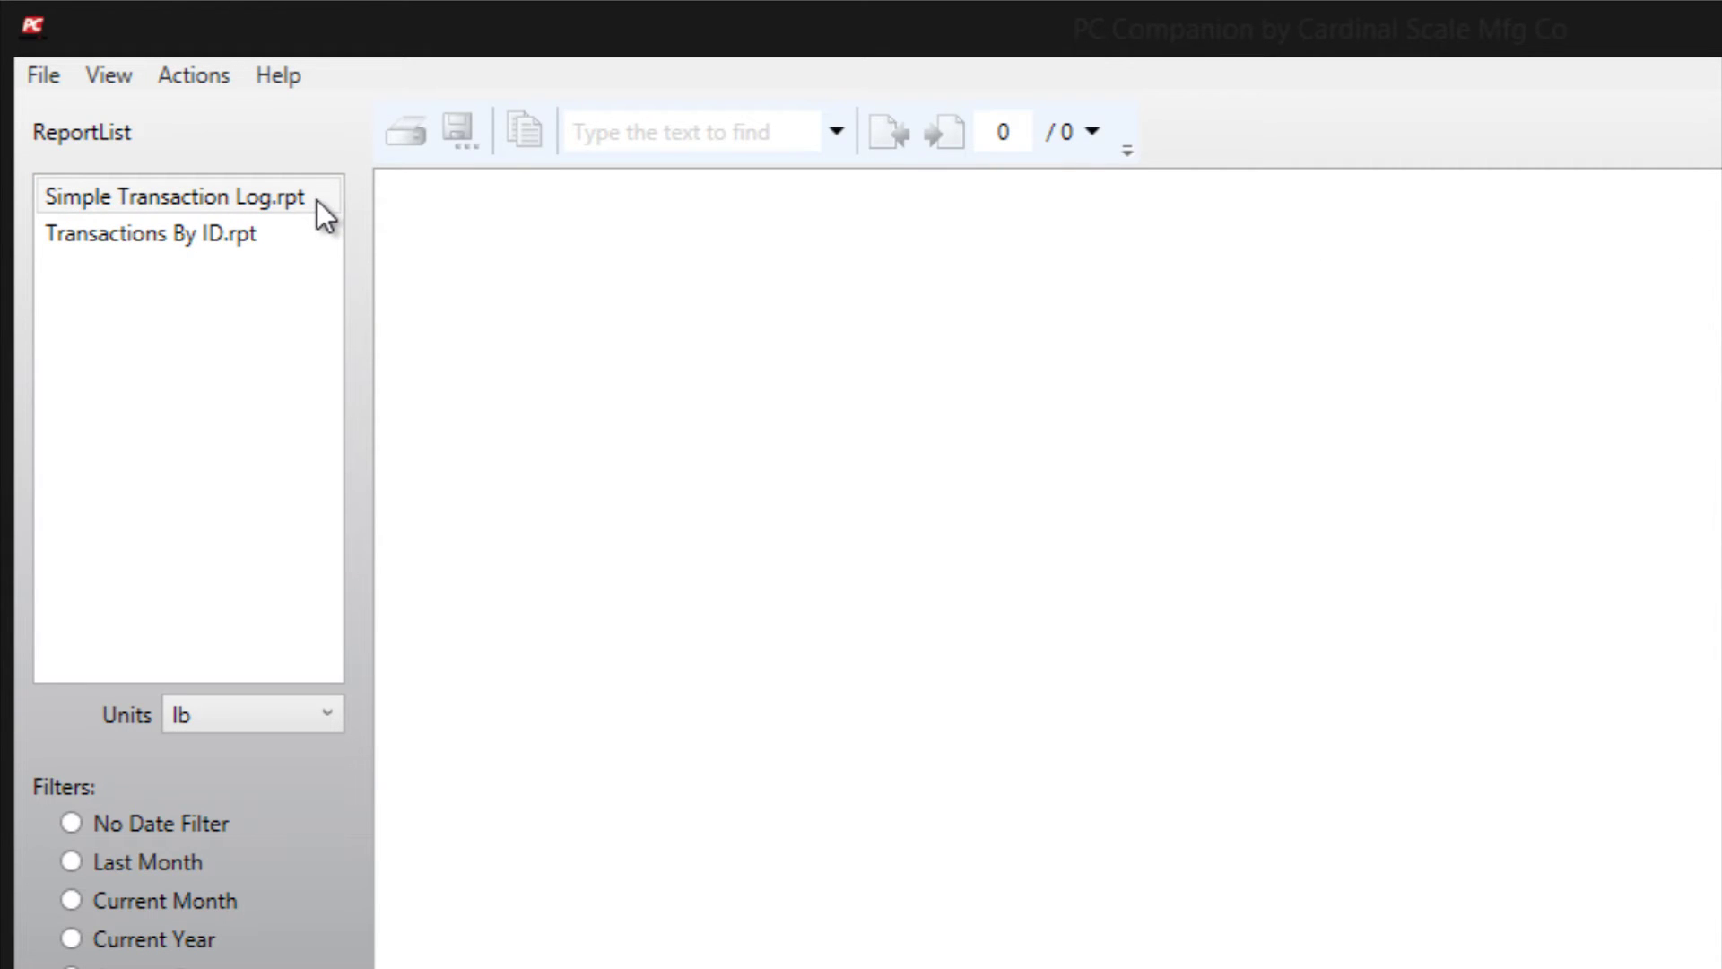
left_click(256, 205)
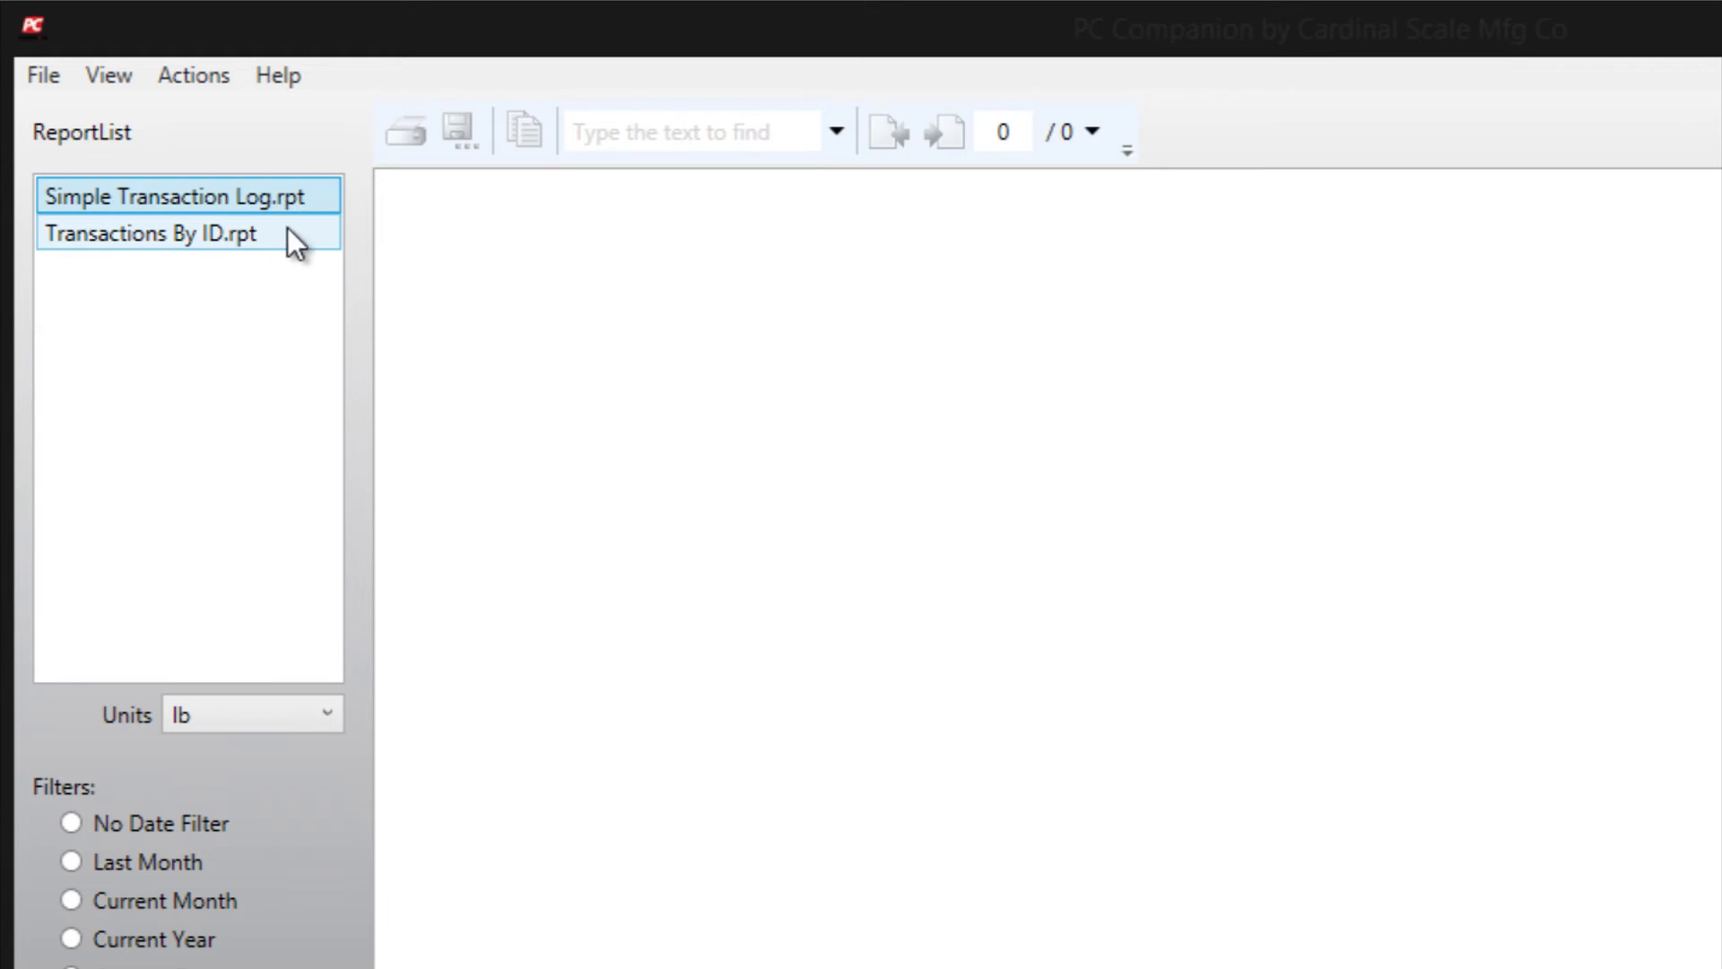
left_click(270, 236)
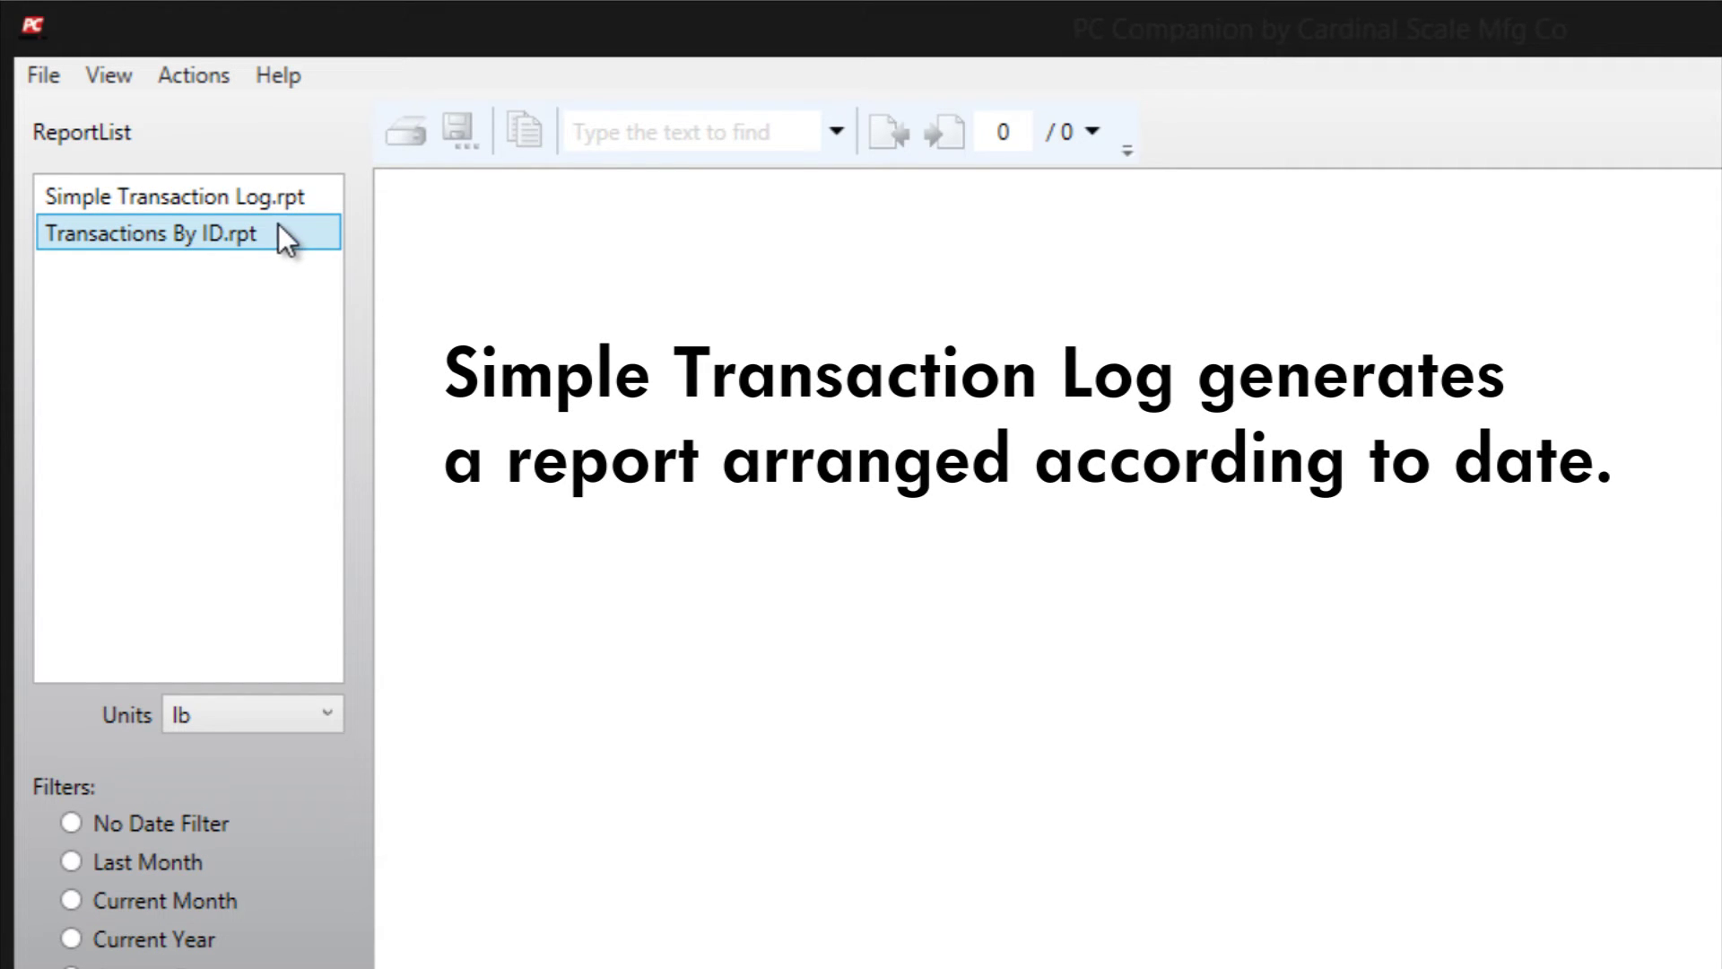
left_click(327, 187)
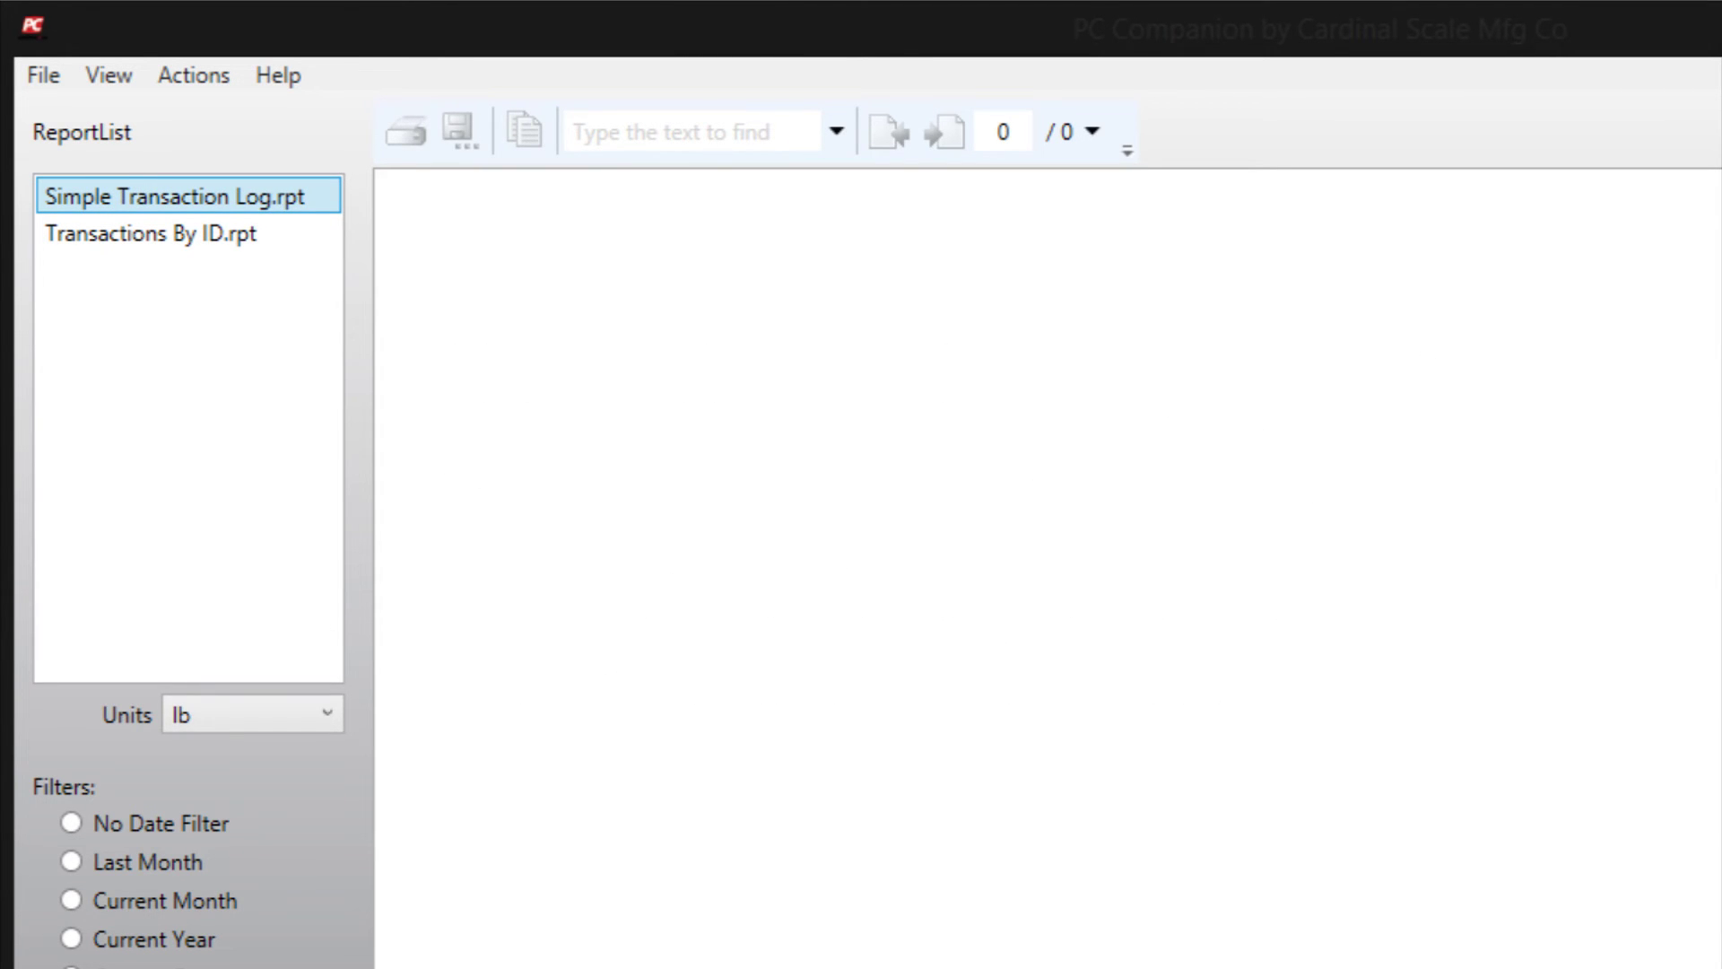
left_click(266, 712)
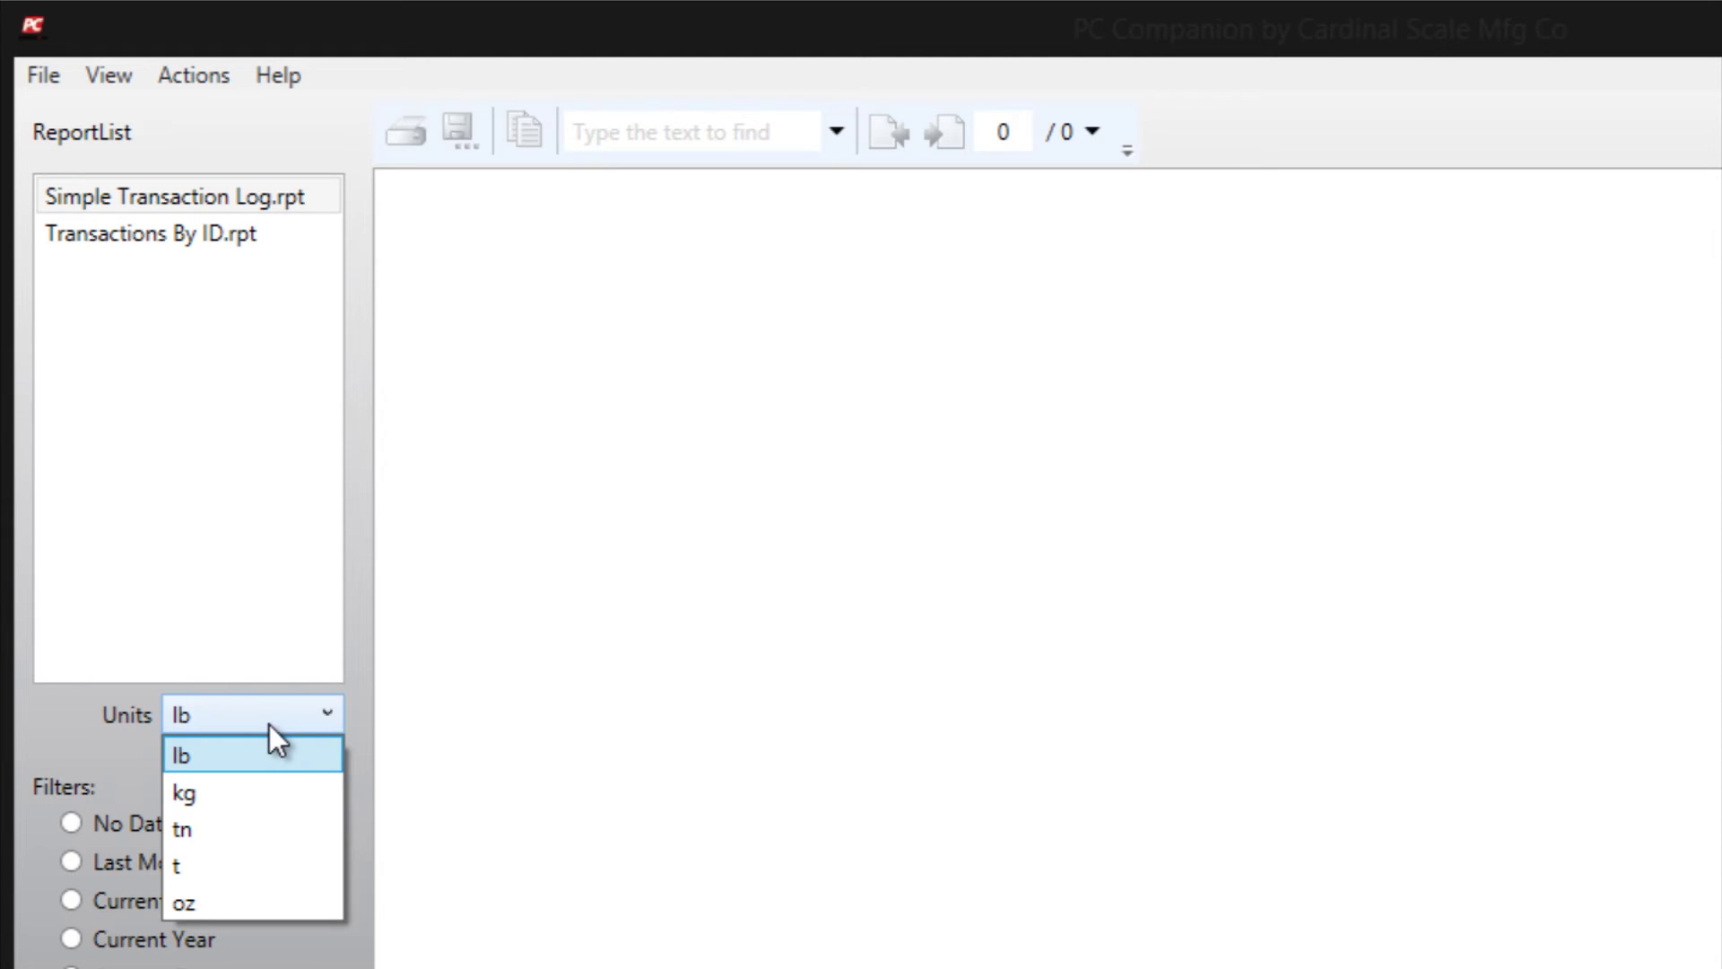
left_click(268, 733)
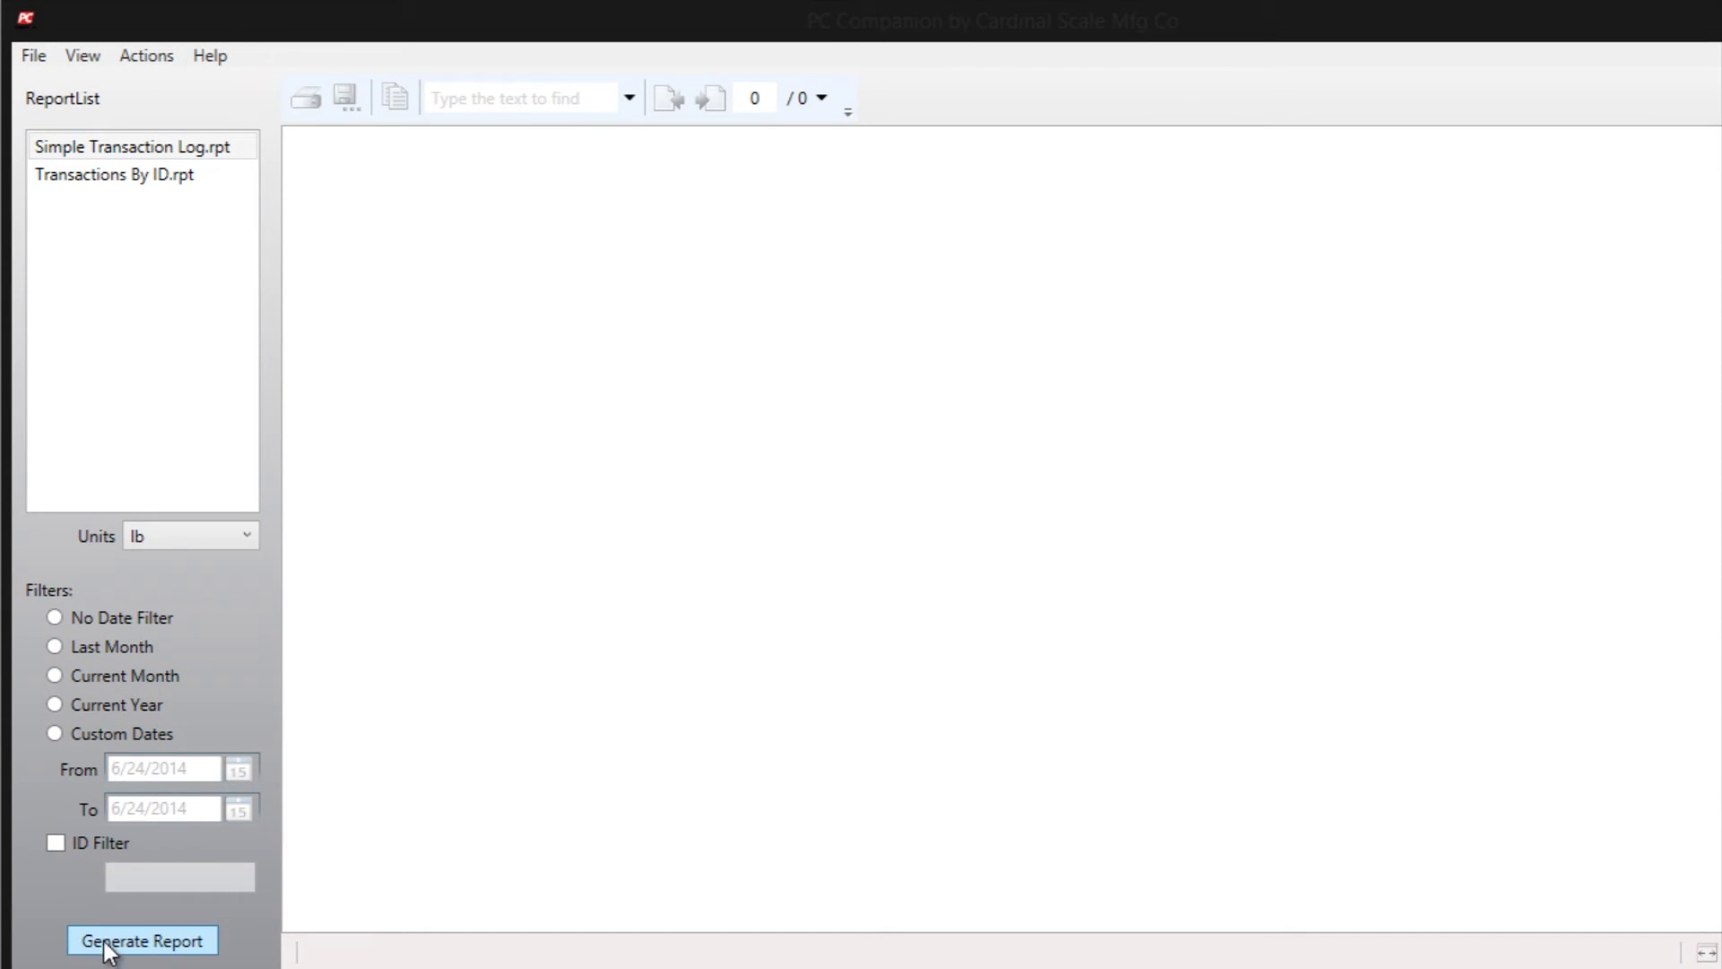
- Generate the Transactions By ID report and list its export file formats
left_click(145, 940)
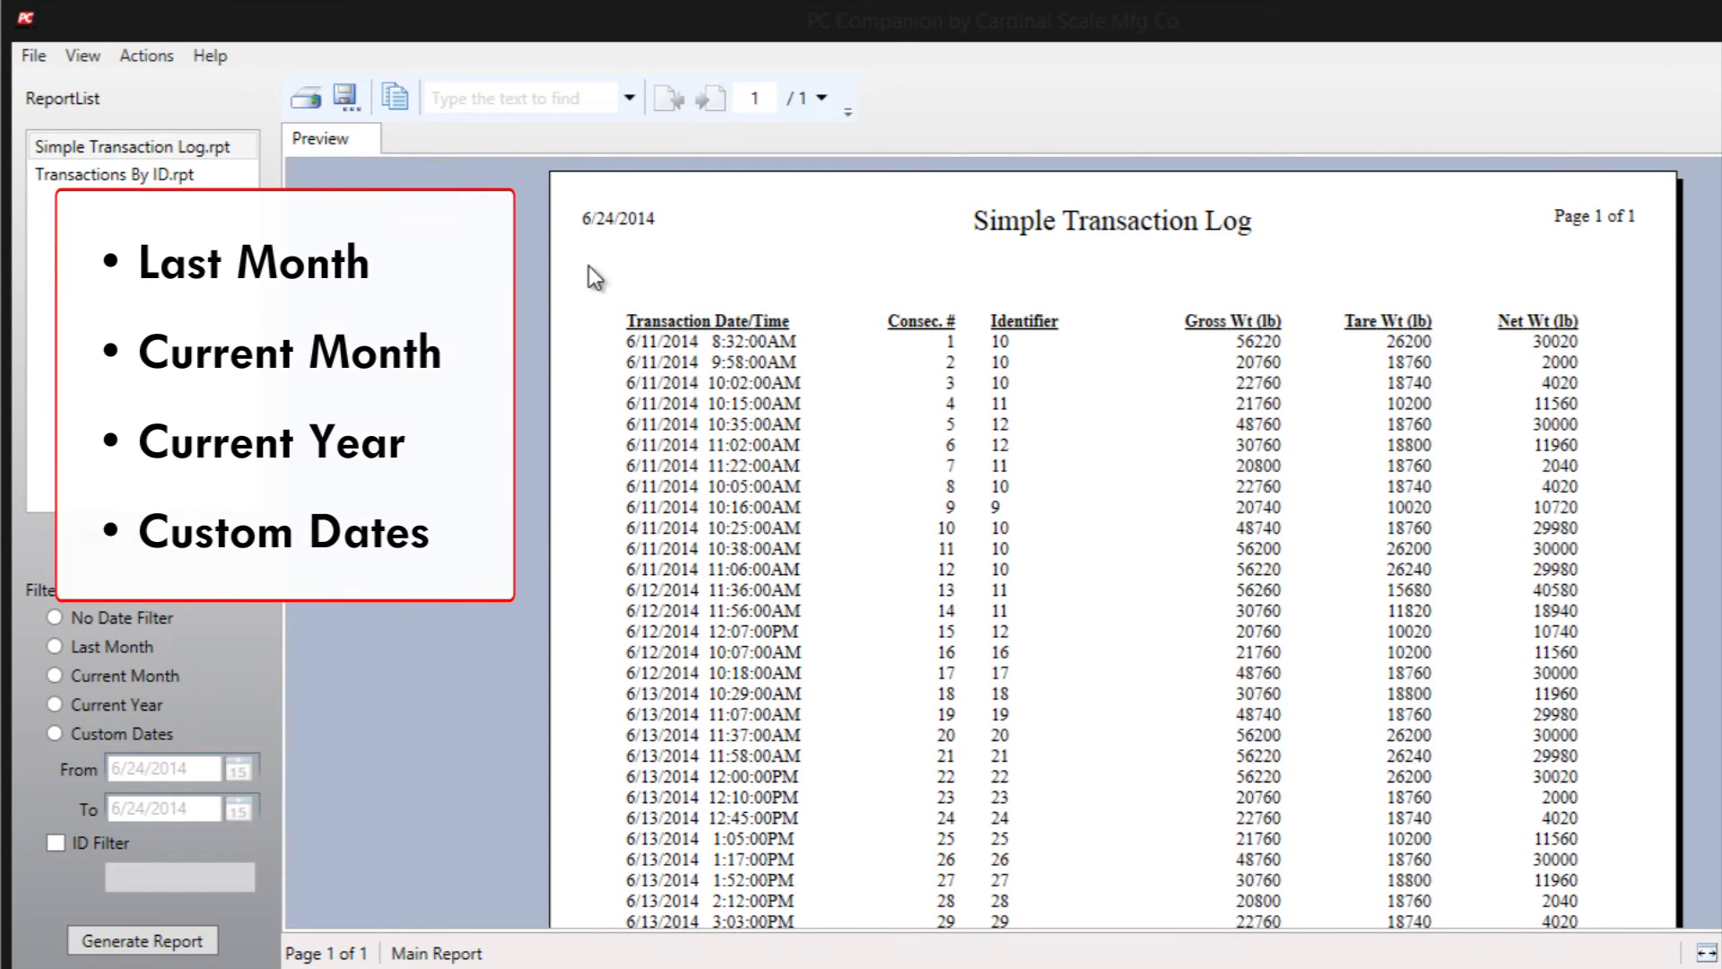
left_click(136, 174)
left_click(131, 942)
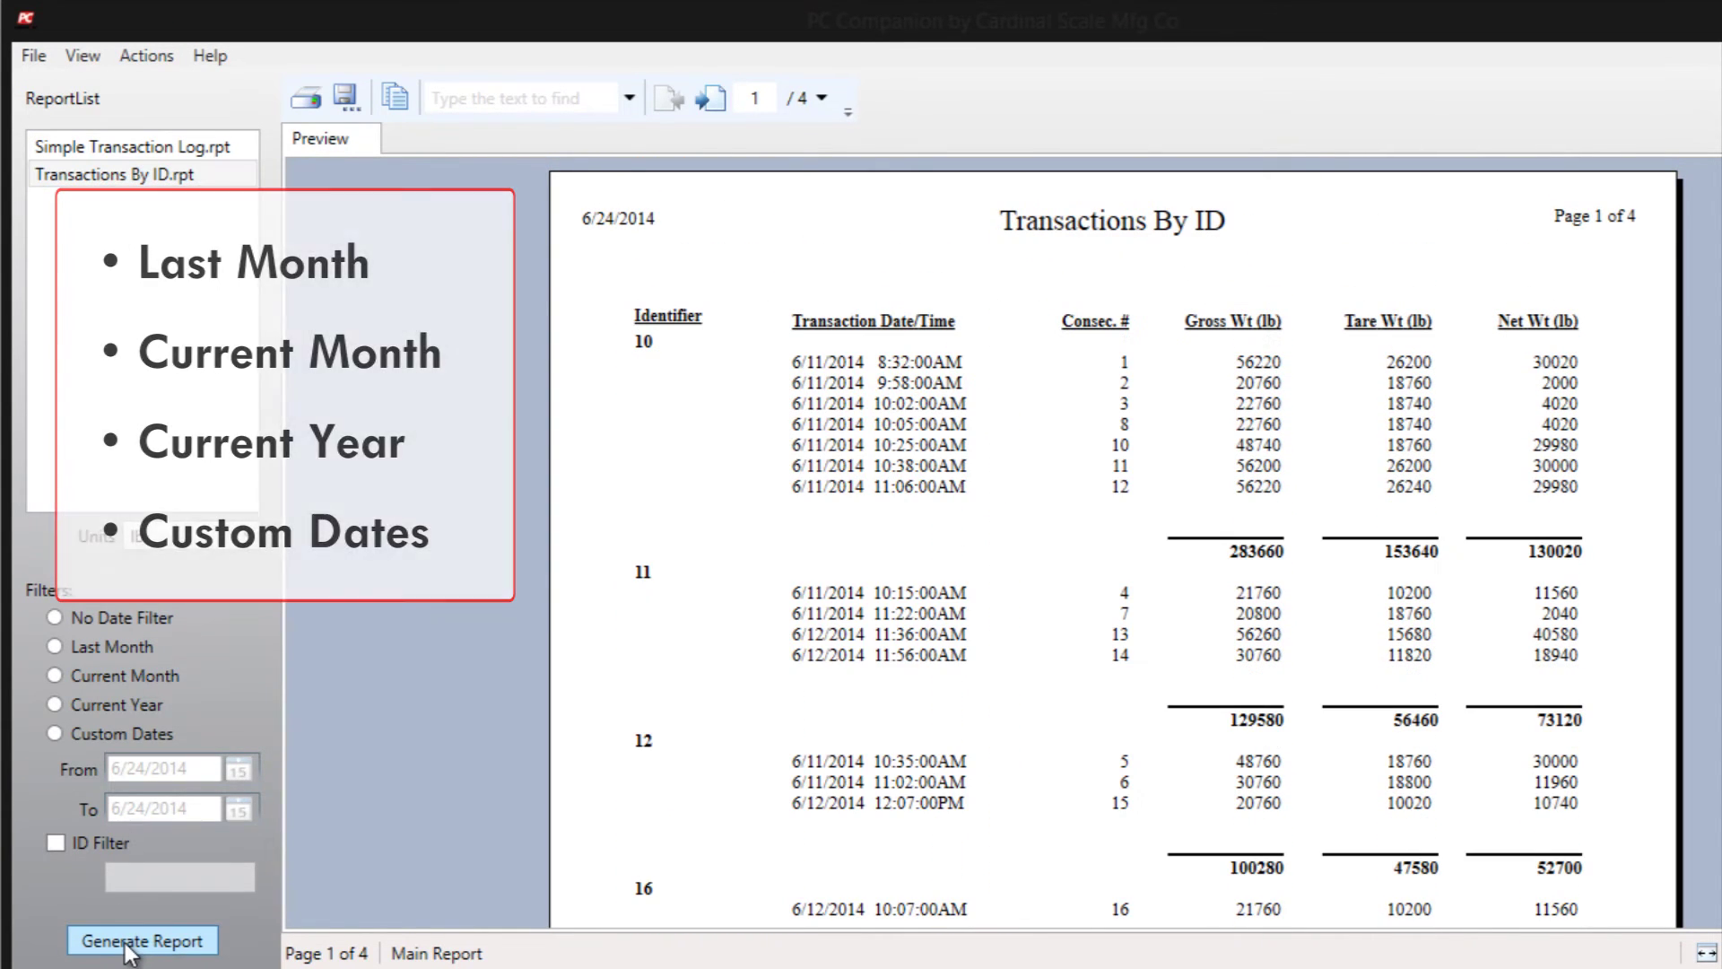
scroll(1118, 539, "down", 2)
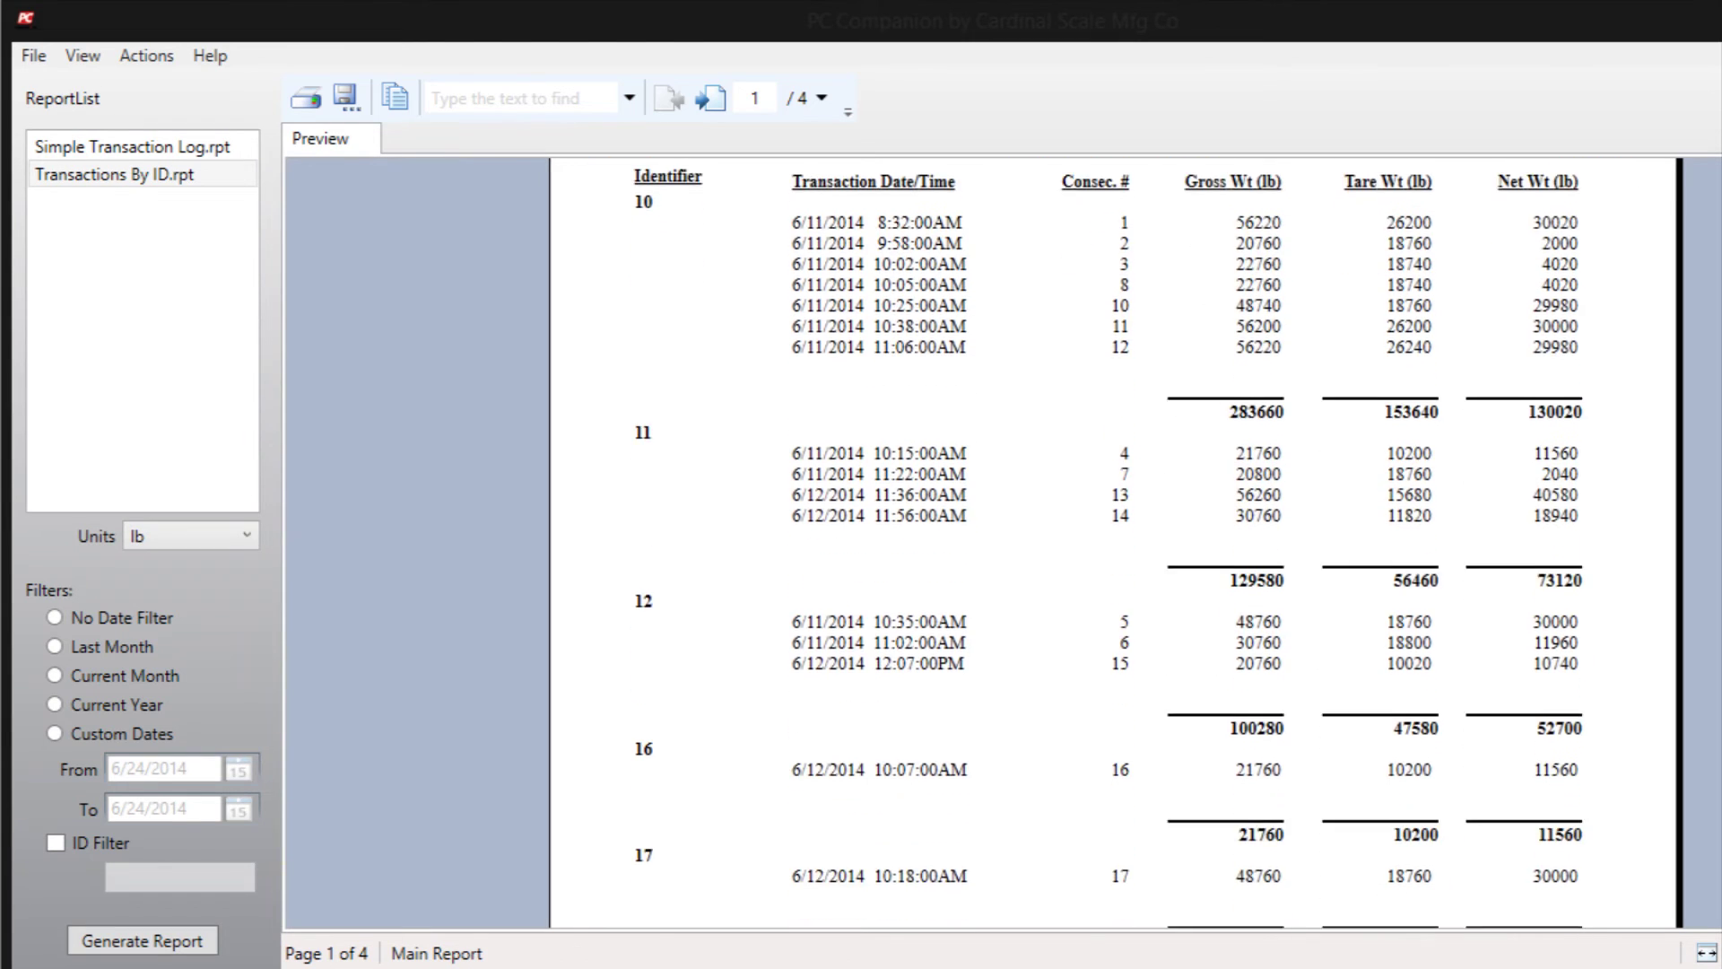
scroll(1116, 538, "down", 2)
scroll(1117, 538, "up", 2)
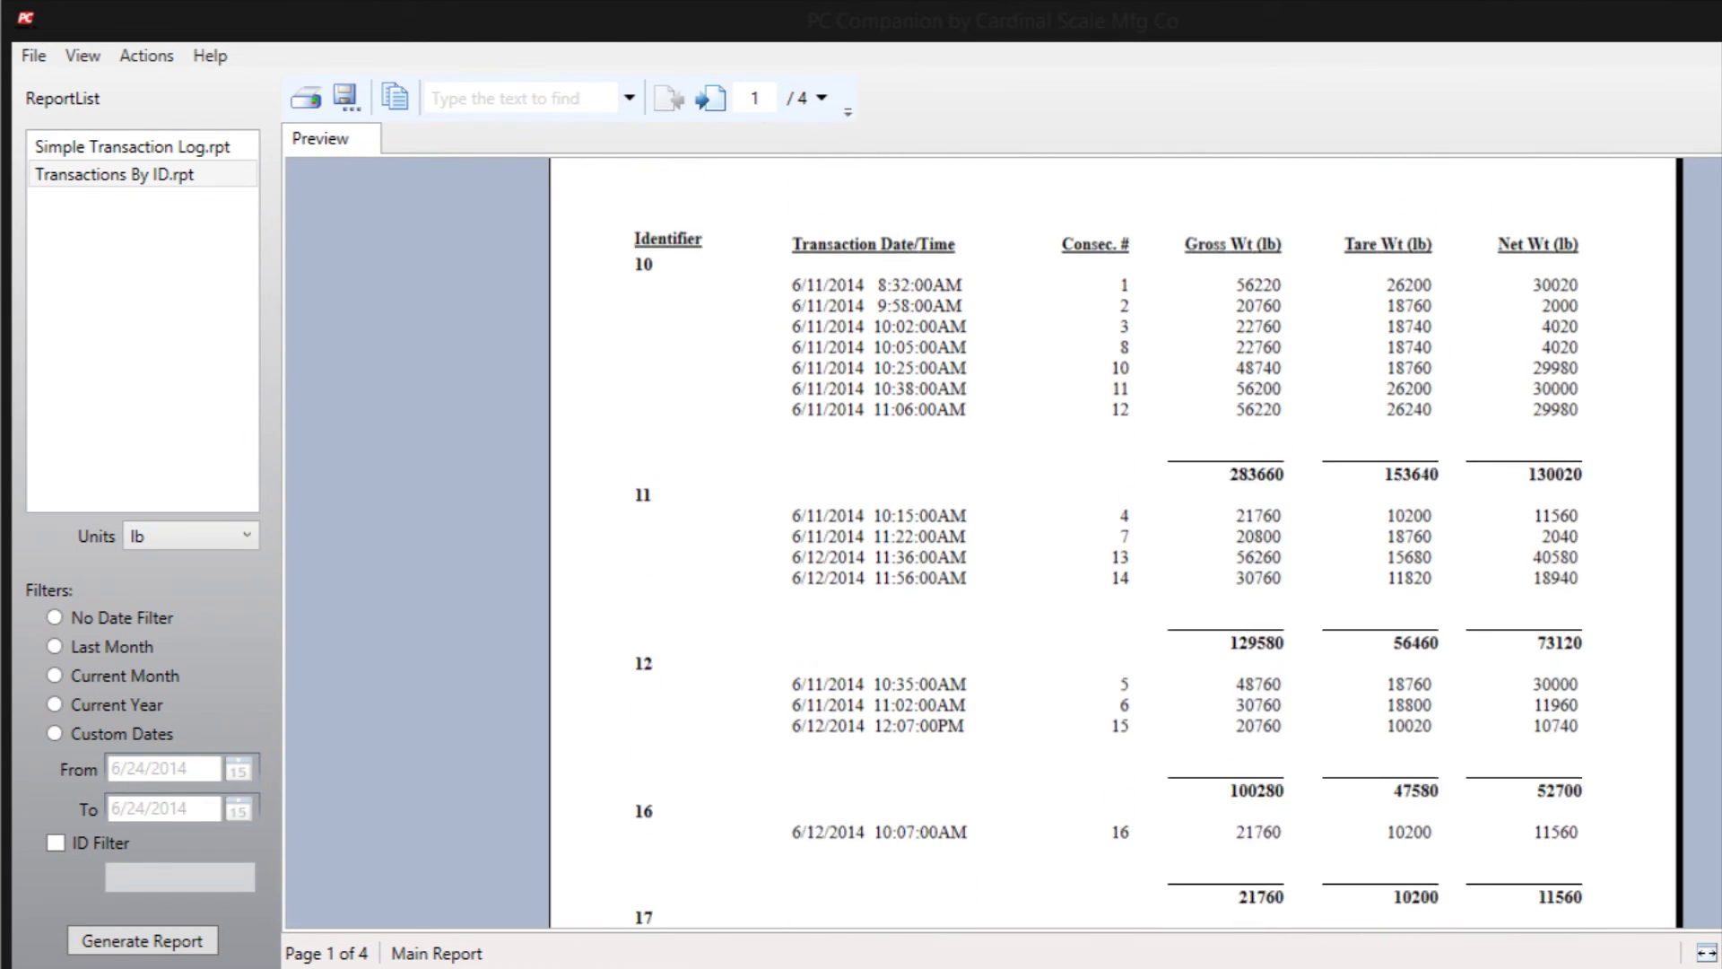
scroll(1117, 538, "up", 2)
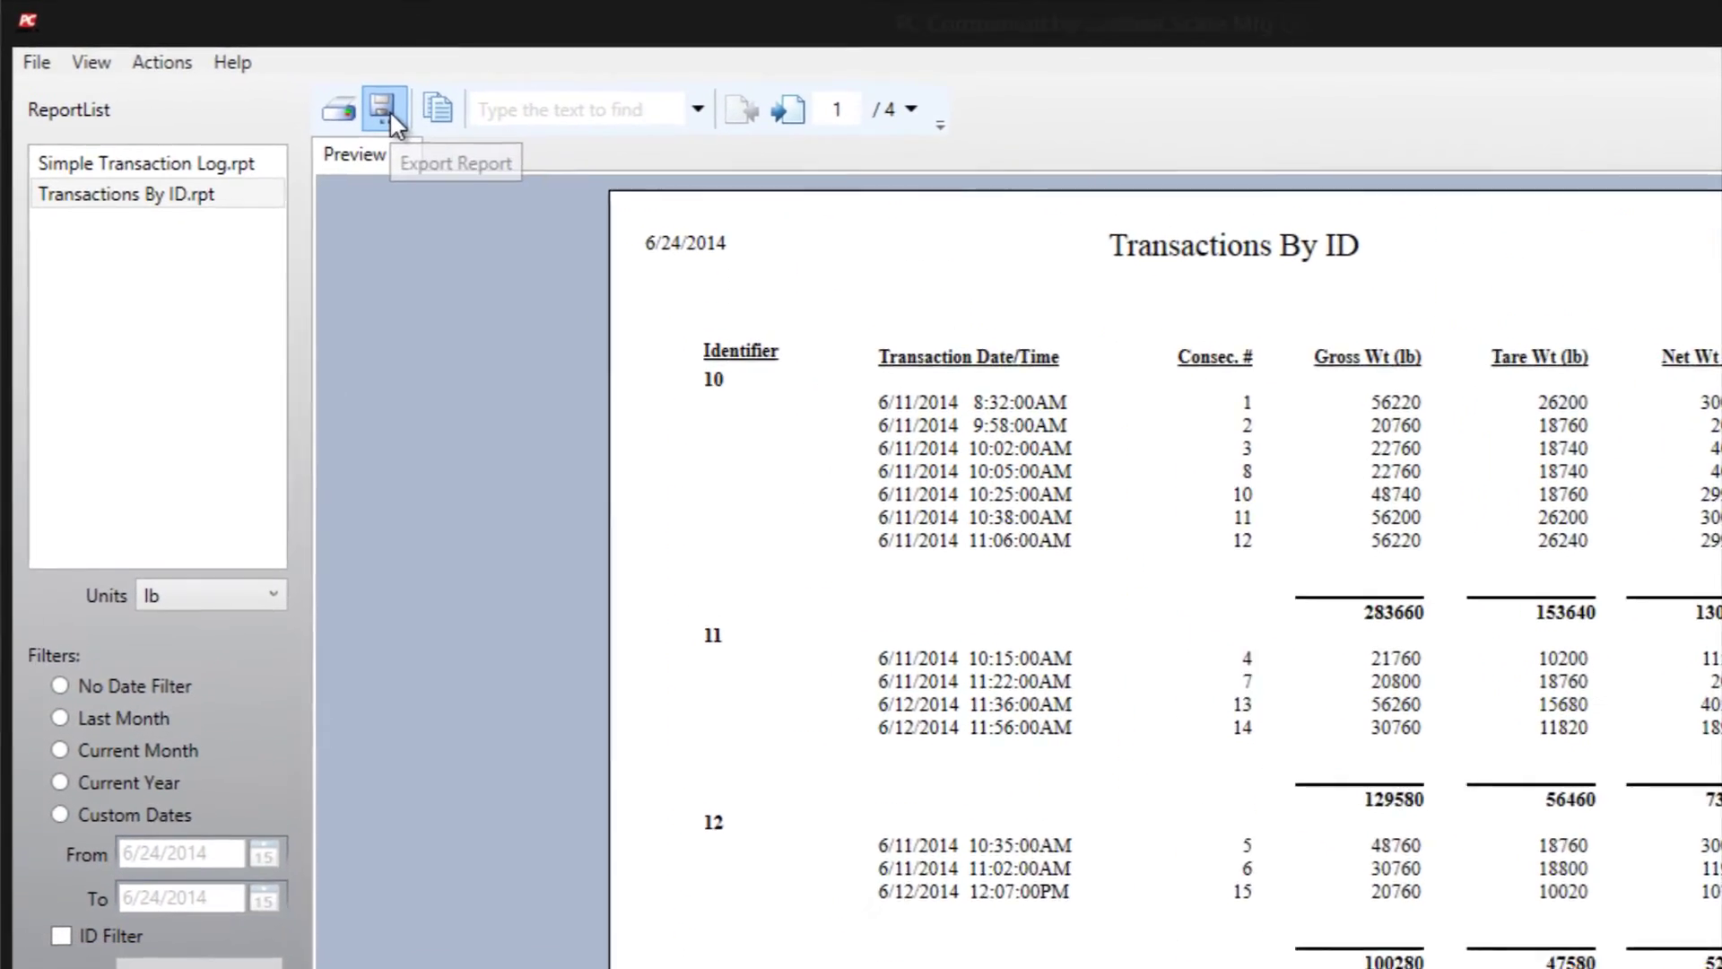
left_click(345, 97)
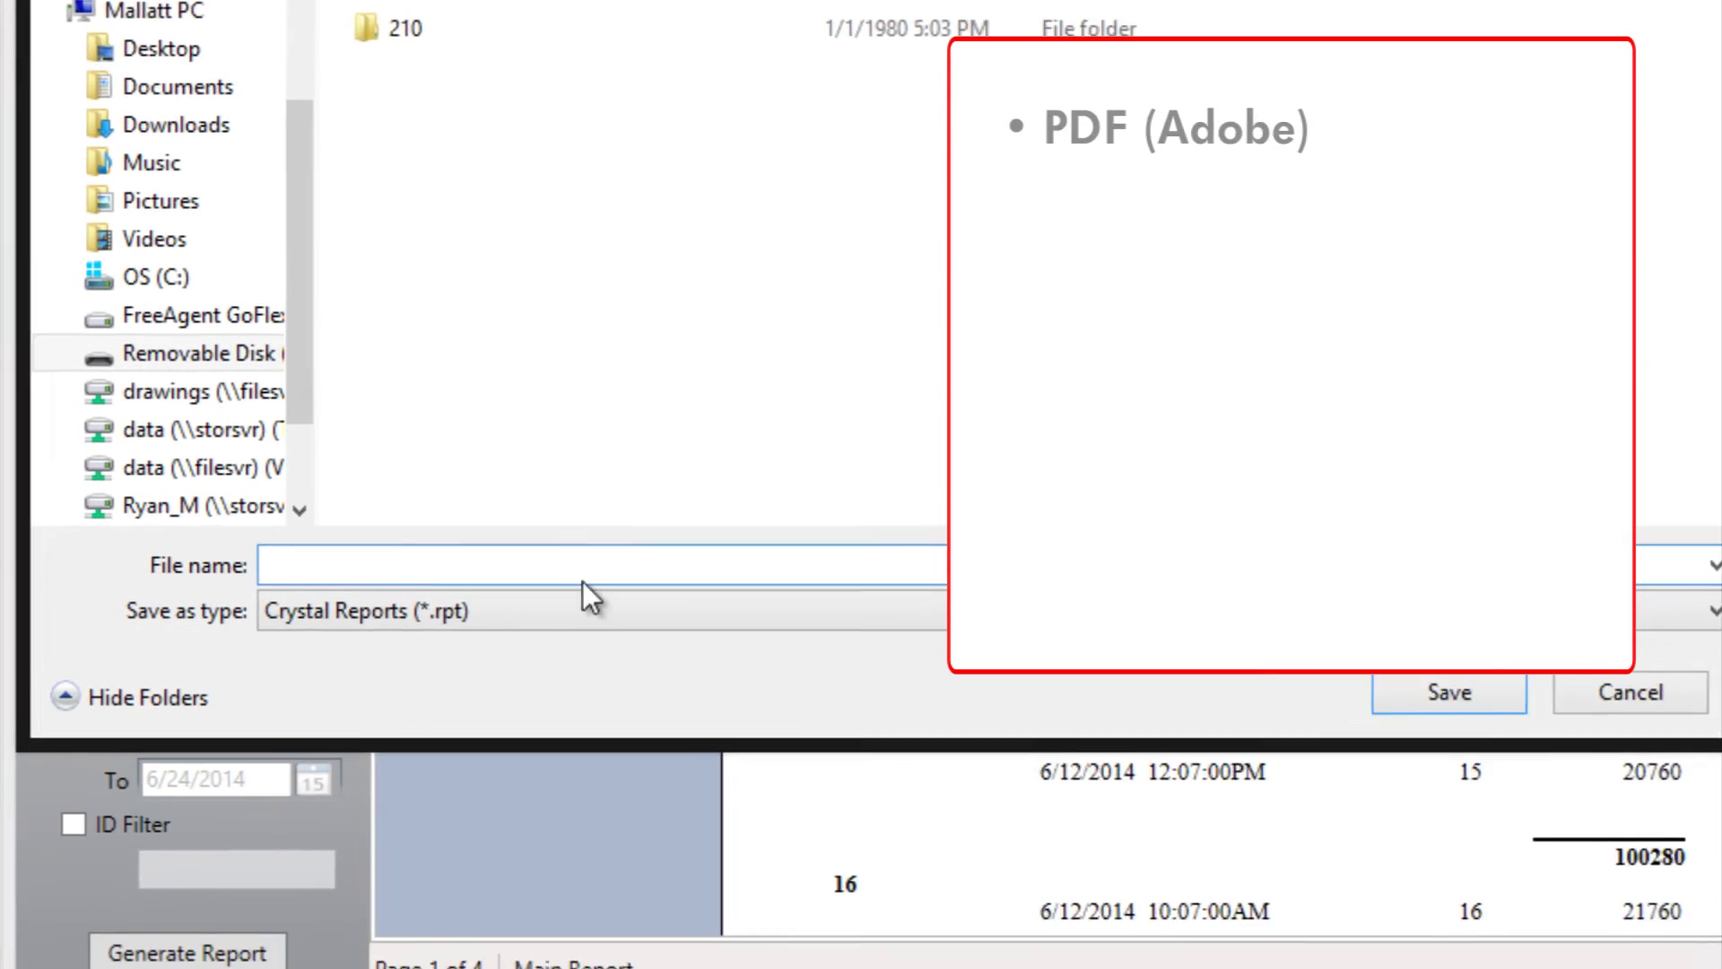
left_click(591, 609)
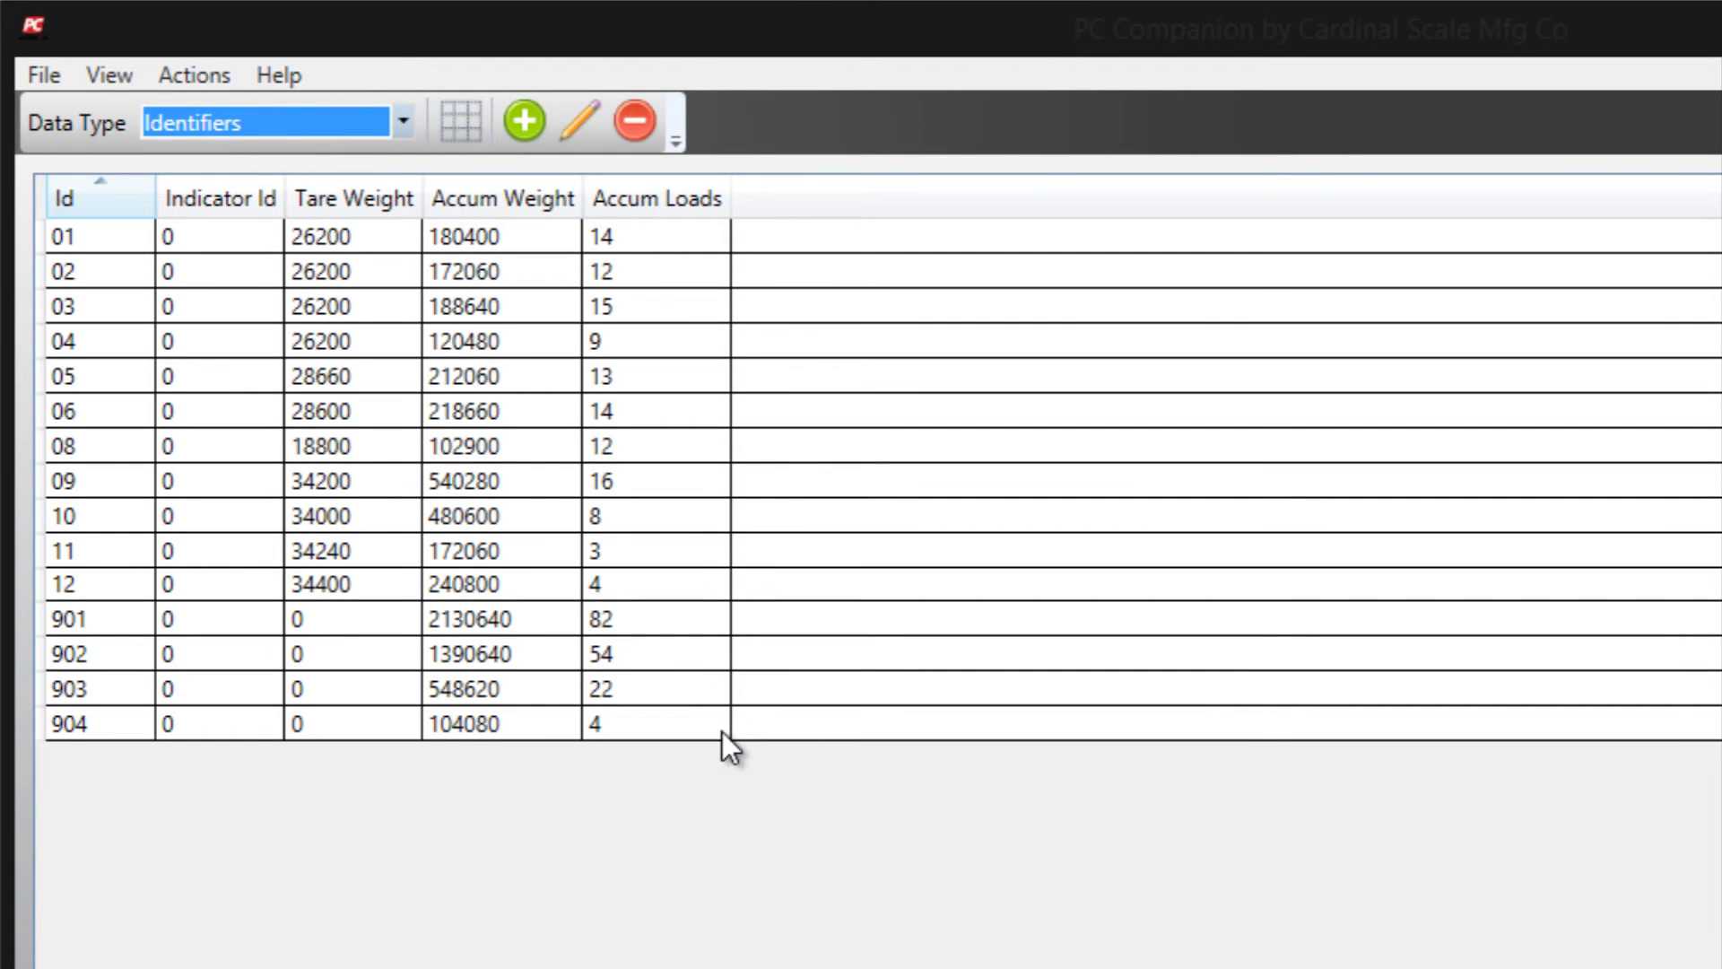
- Select identifier 01 and open it in the Edit Identifier window
left_click(517, 251)
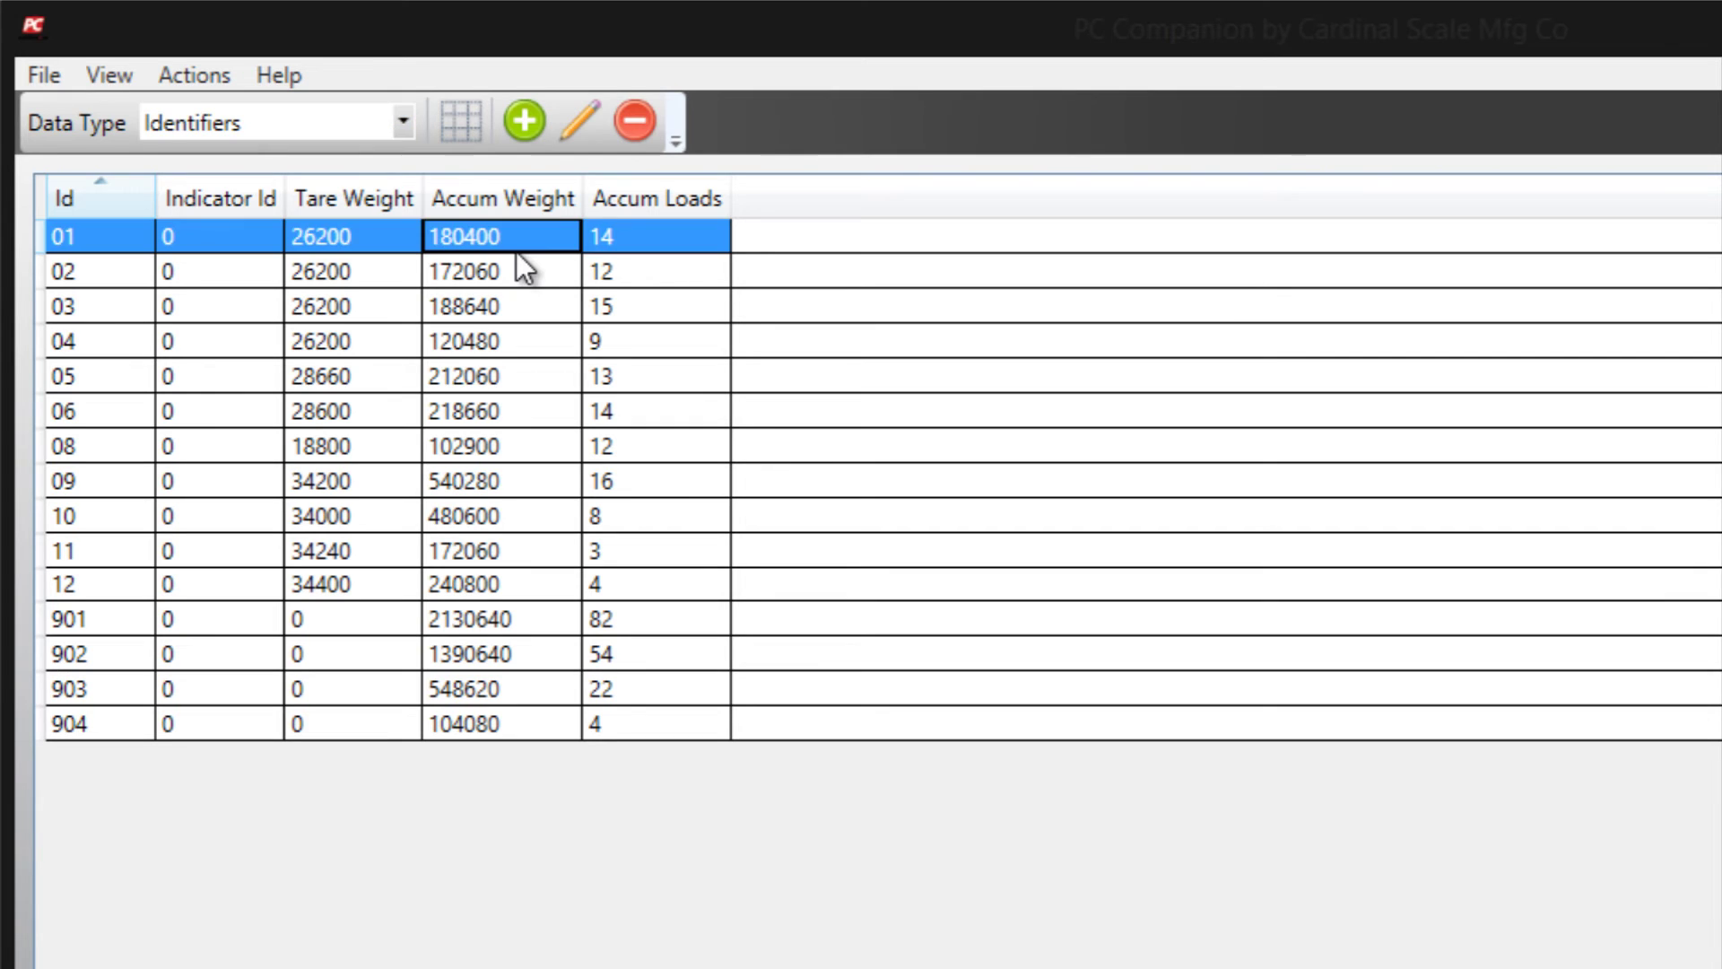
left_click(573, 135)
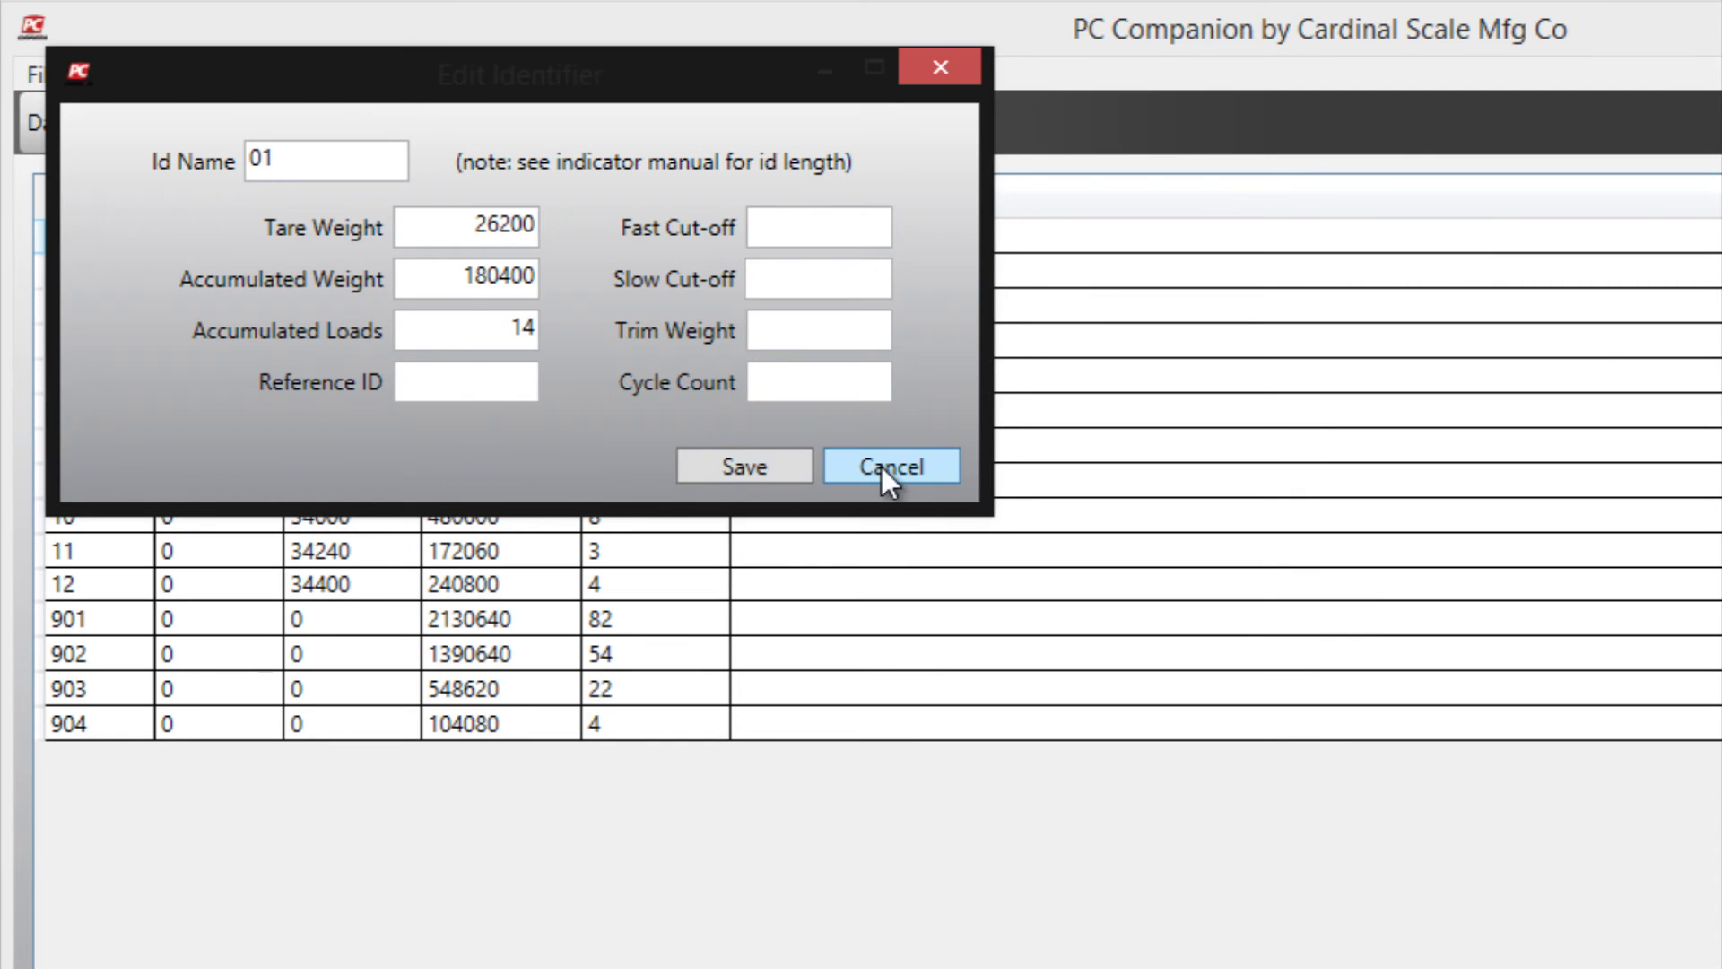
- Cancel identifier 01's Edit Identifier dialog without saving changes
left_click(882, 467)
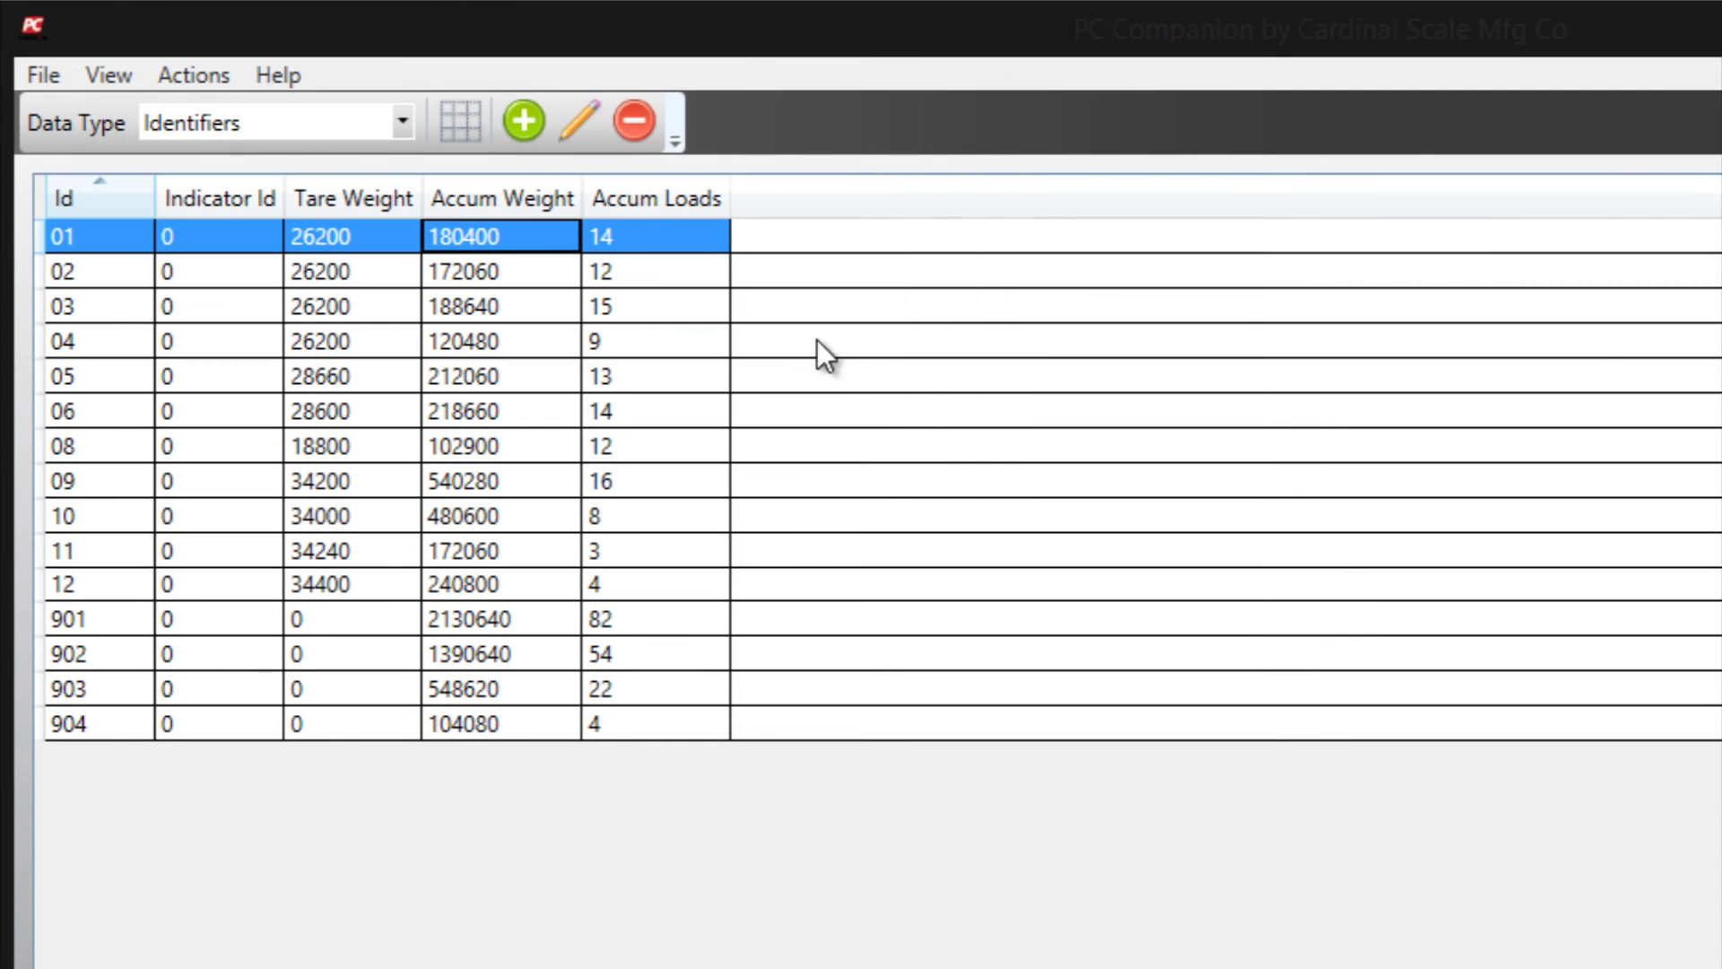